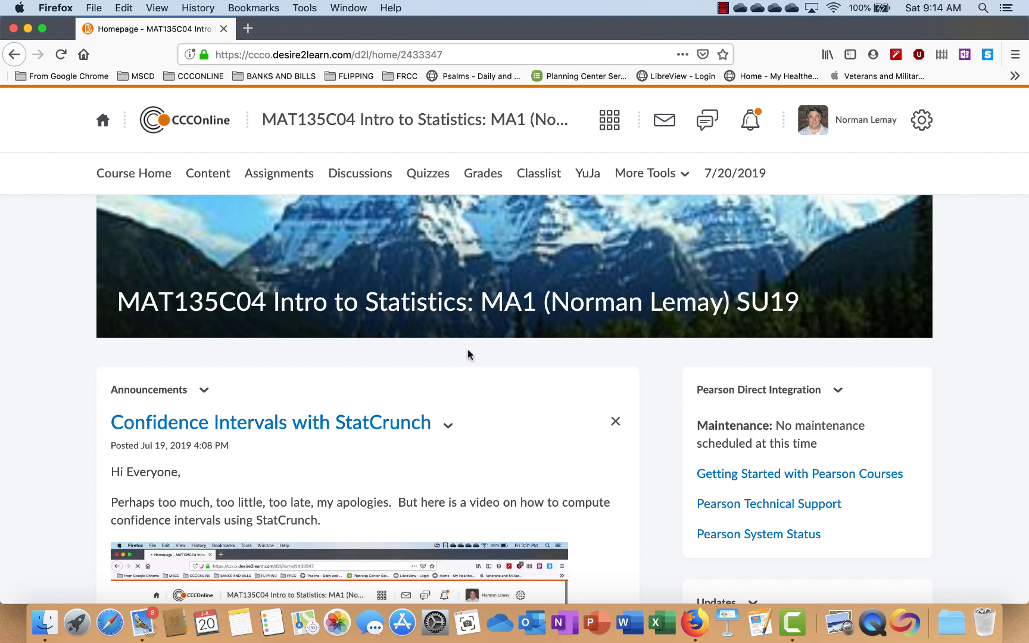
Step: Open the MyLab Statistics All Assignments link from the course's Pearson MyLabs/eText content
{"action": "left_click", "coordinate": [208, 180]}
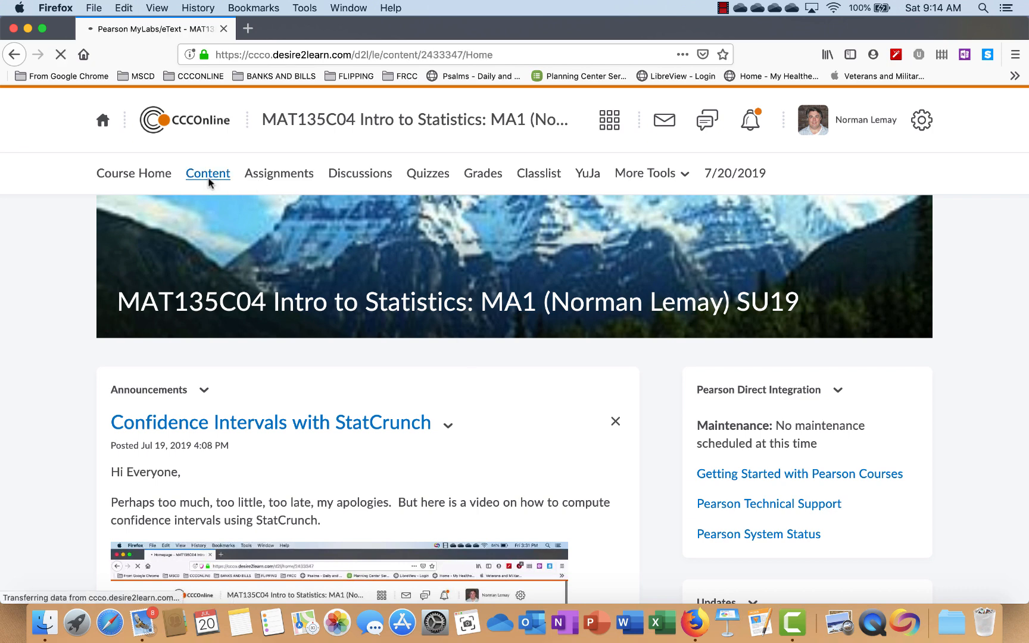
{"action": "scroll", "coordinate": [453, 417], "scroll_direction": "down", "scroll_amount": 5}
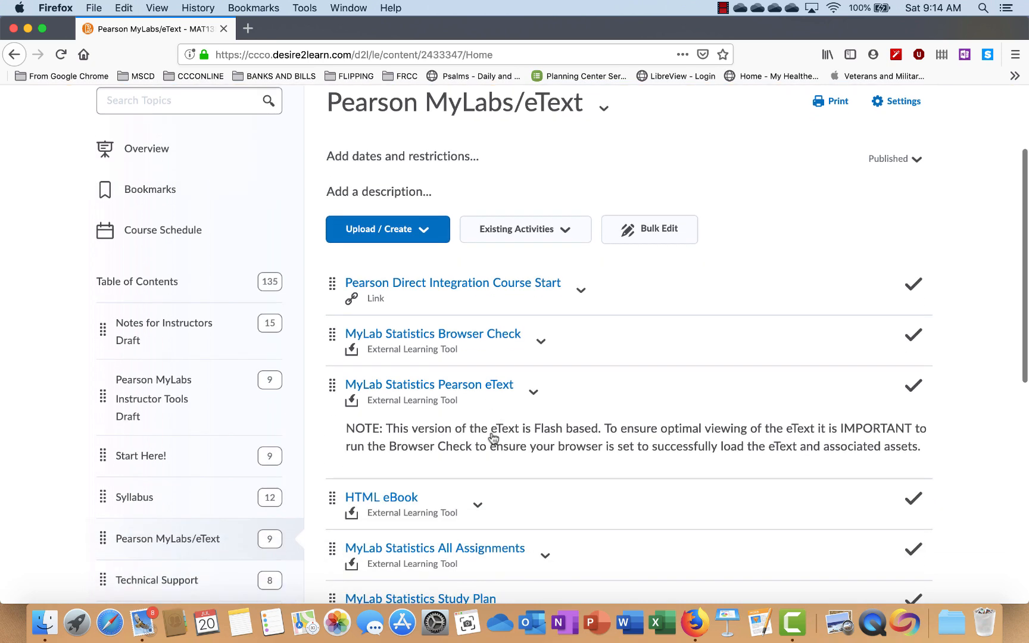
{"action": "scroll", "coordinate": [493, 439], "scroll_direction": "down", "scroll_amount": 2}
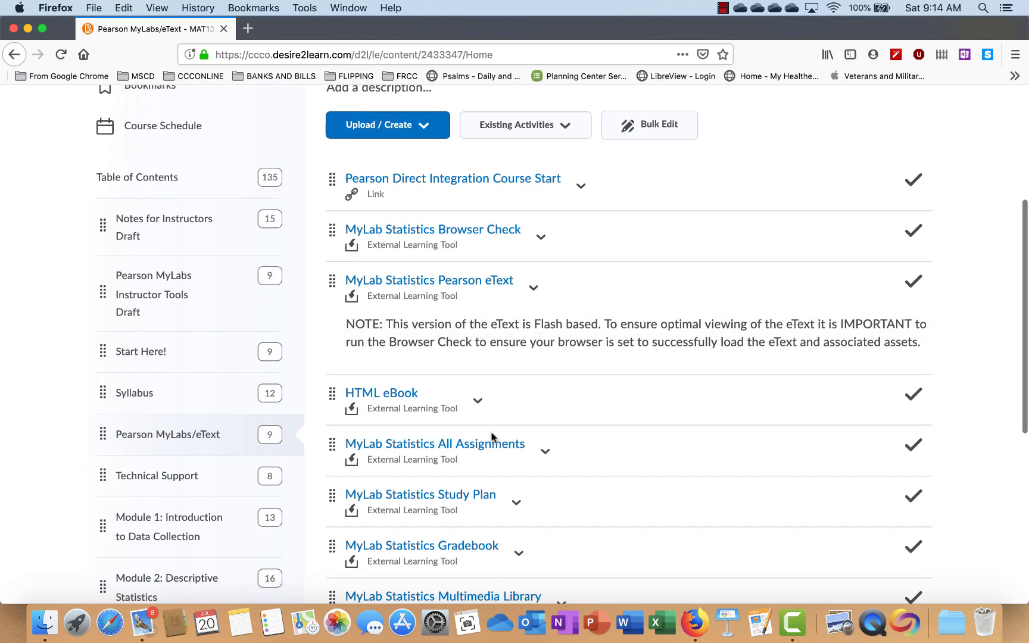
{"action": "scroll", "coordinate": [492, 438], "scroll_direction": "down", "scroll_amount": 5}
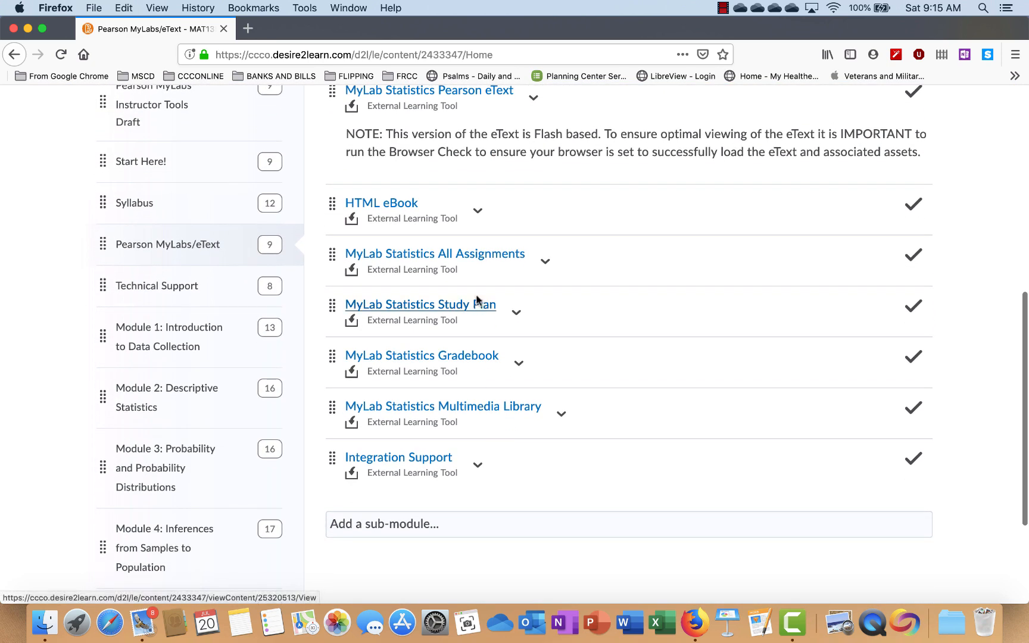
{"action": "left_click", "coordinate": [427, 256]}
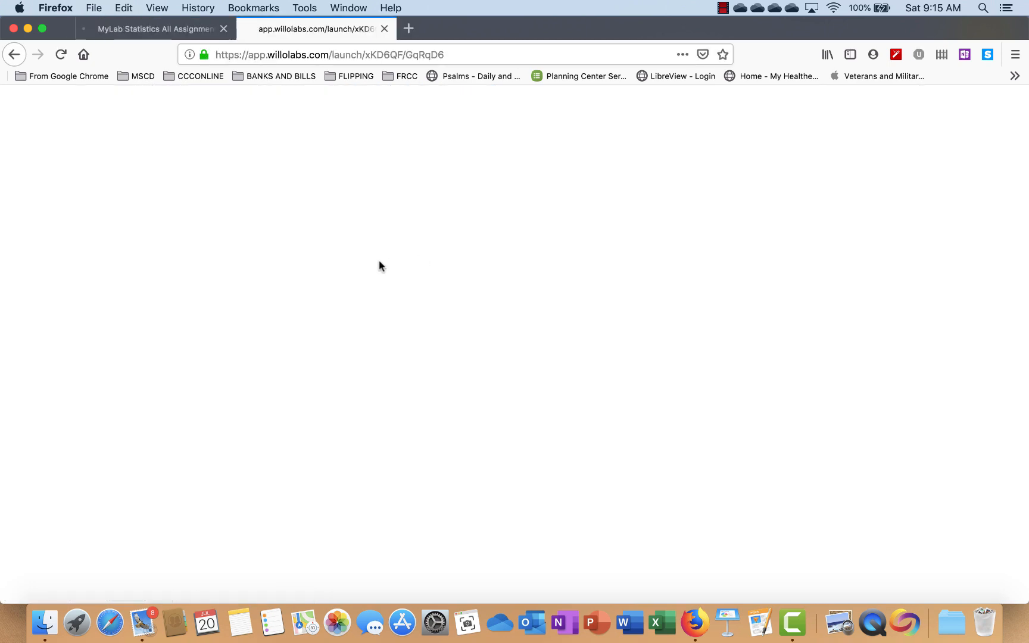
Step: Open Question 17 of the Module 4 Homework on Ch. 10, Hypothesis test regarding a parameter, and load a similar question
{"action": "scroll", "coordinate": [382, 266], "scroll_direction": "down", "scroll_amount": 4}
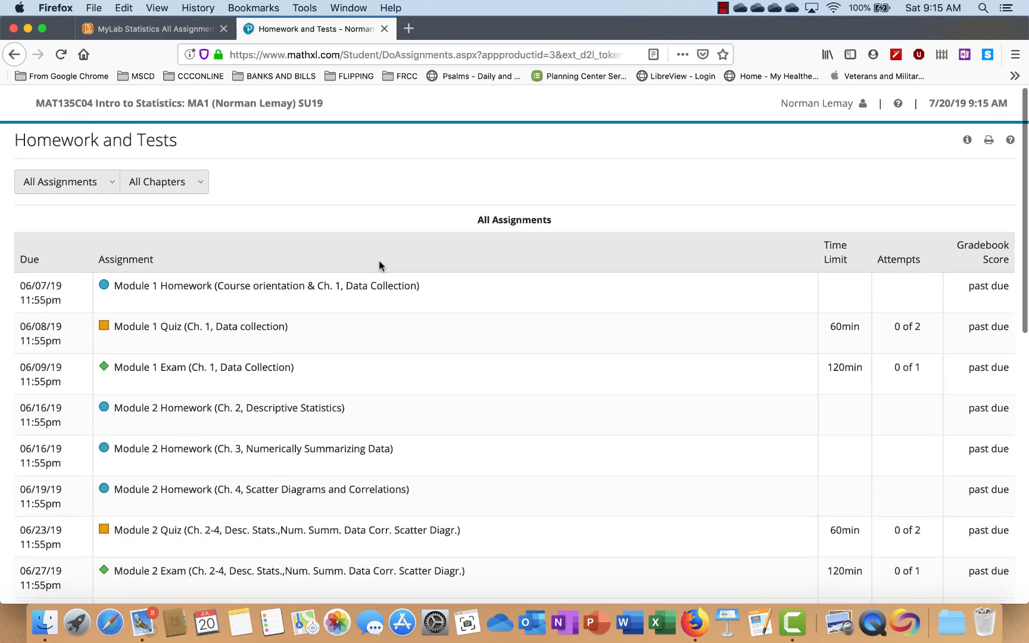
{"action": "scroll", "coordinate": [382, 266], "scroll_direction": "down", "scroll_amount": 7}
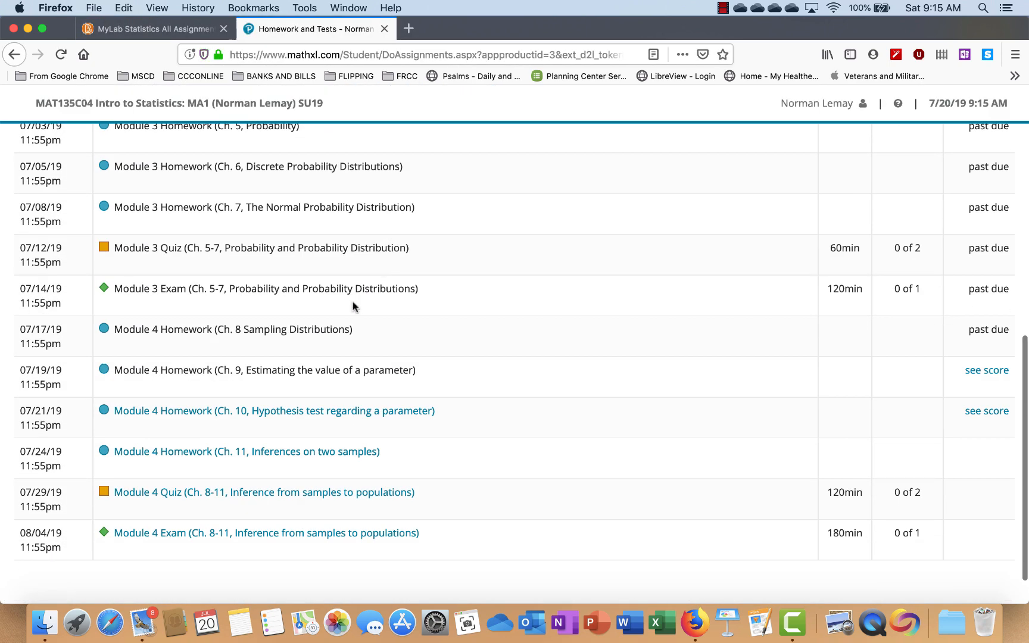
{"action": "left_click", "coordinate": [162, 417]}
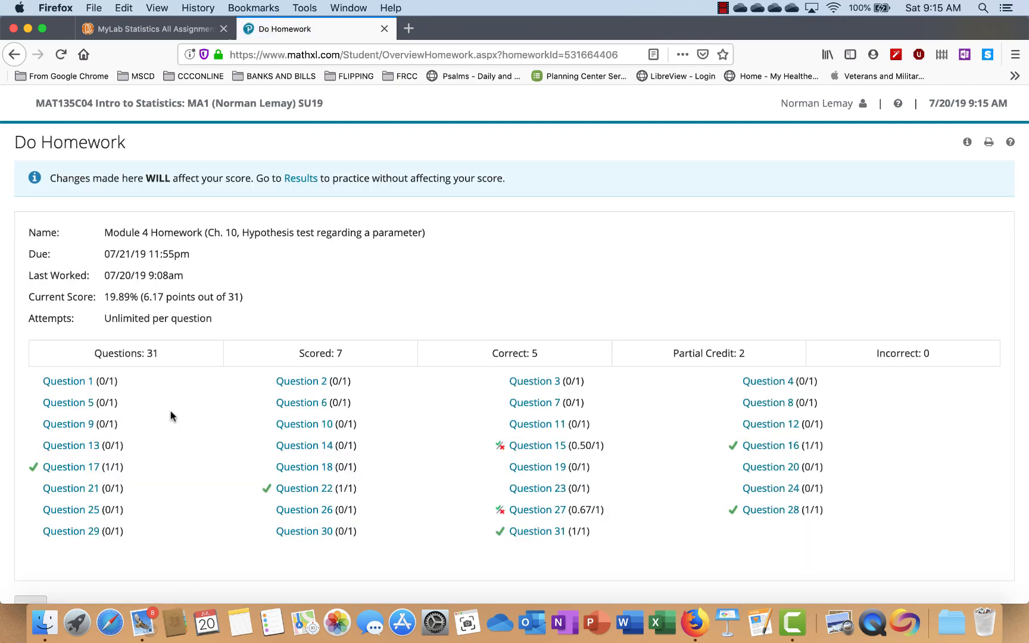
{"action": "left_click", "coordinate": [68, 466]}
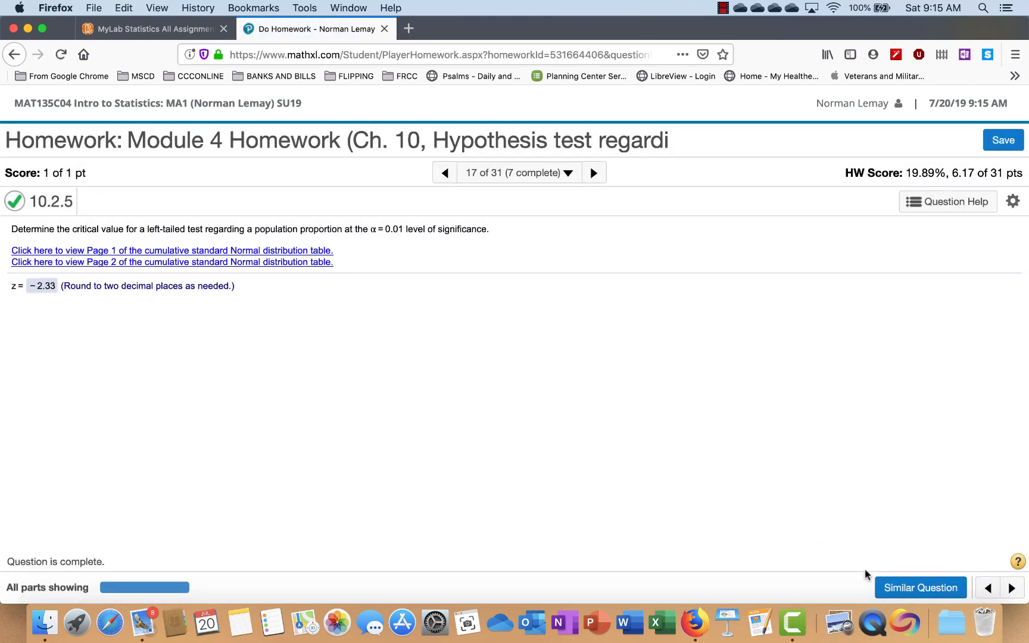
{"action": "left_click", "coordinate": [901, 589]}
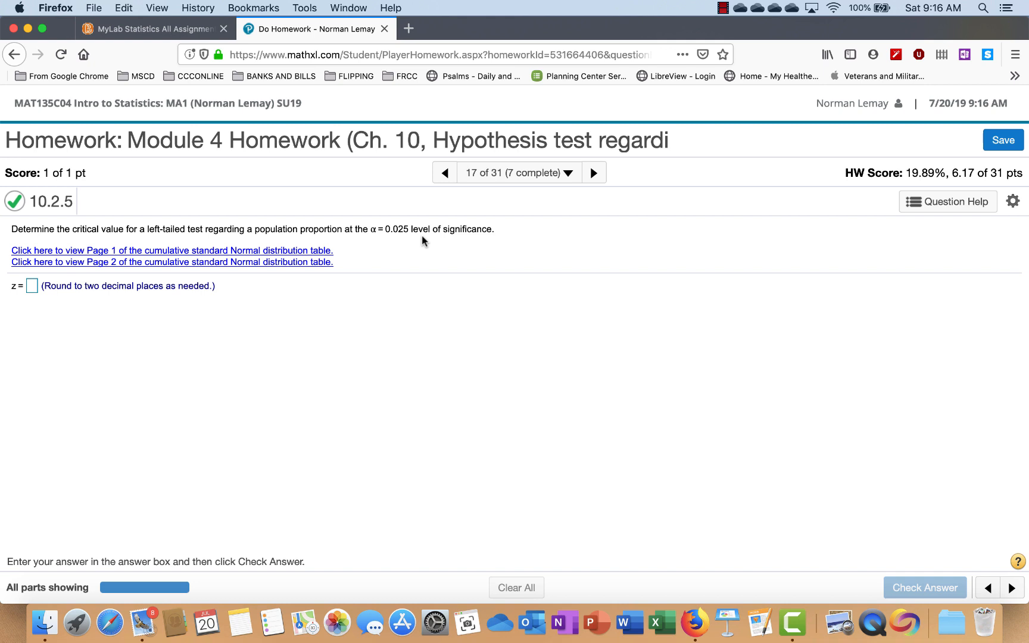
Step: Launch StatCrunch from the question's help options and open its Normal calculator
{"action": "left_click", "coordinate": [936, 204]}
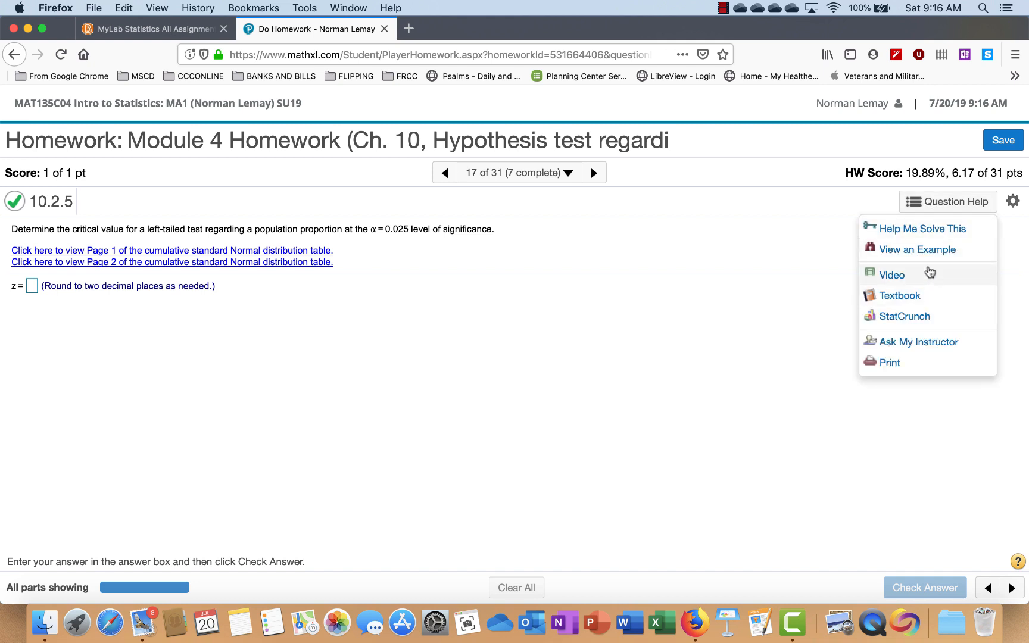
{"action": "left_click", "coordinate": [921, 319]}
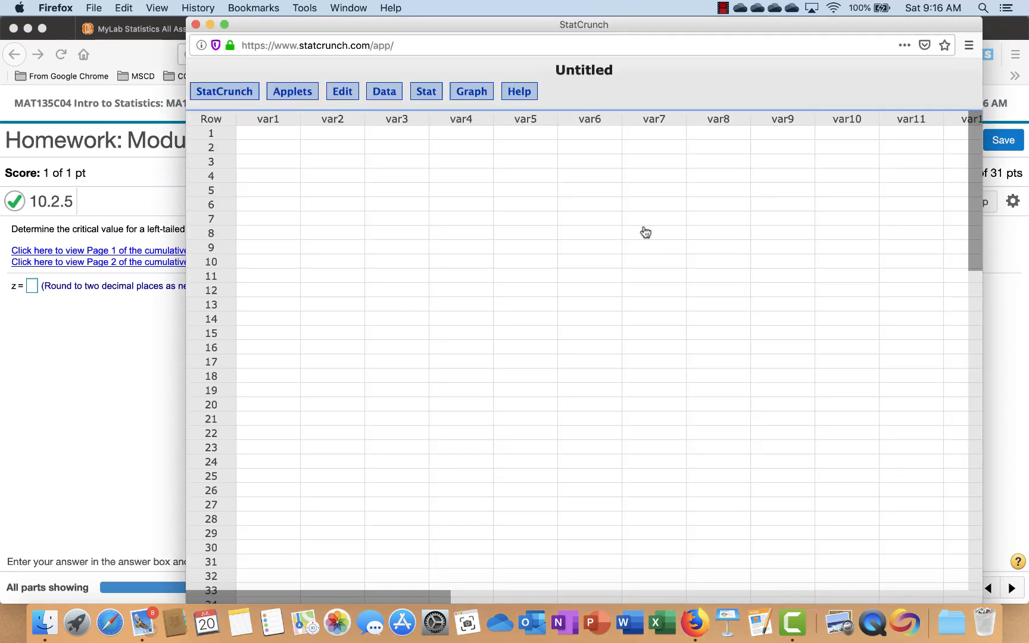
{"action": "left_click", "coordinate": [428, 93]}
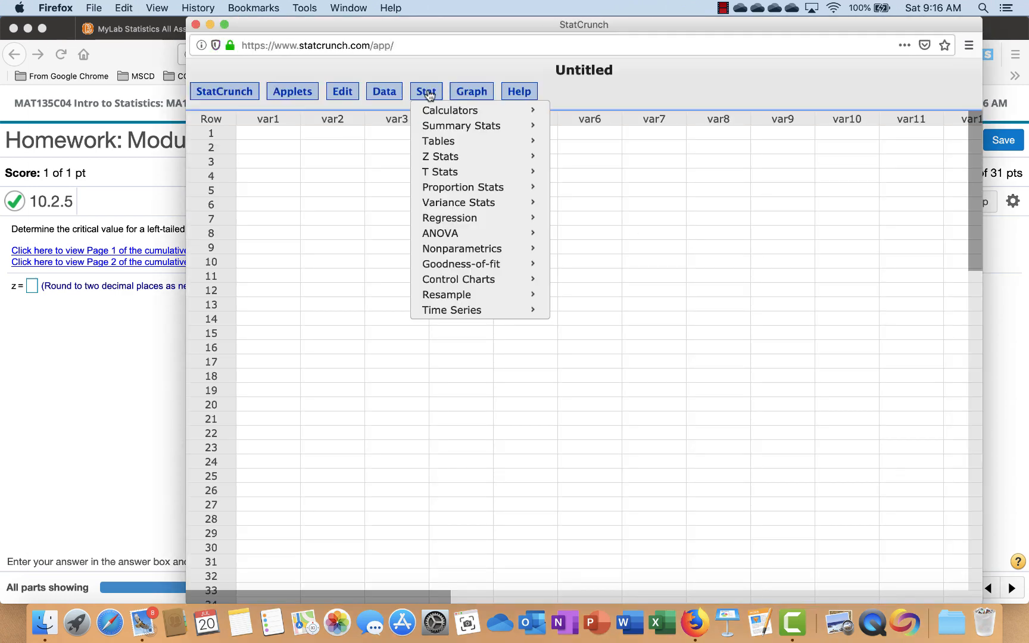
{"action": "mouse_move", "coordinate": [432, 109]}
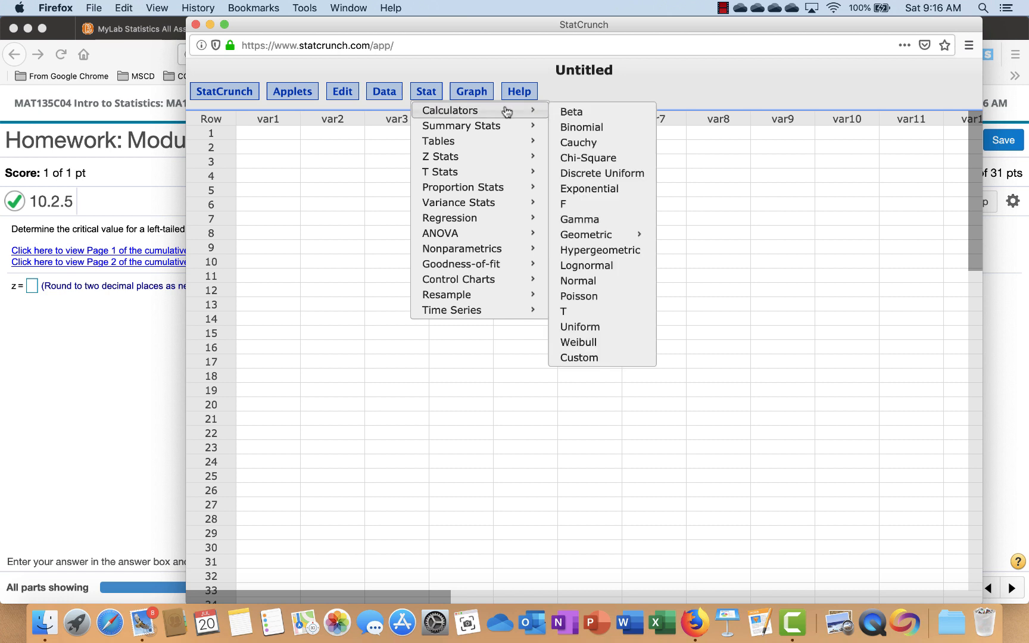
{"action": "left_click", "coordinate": [628, 283]}
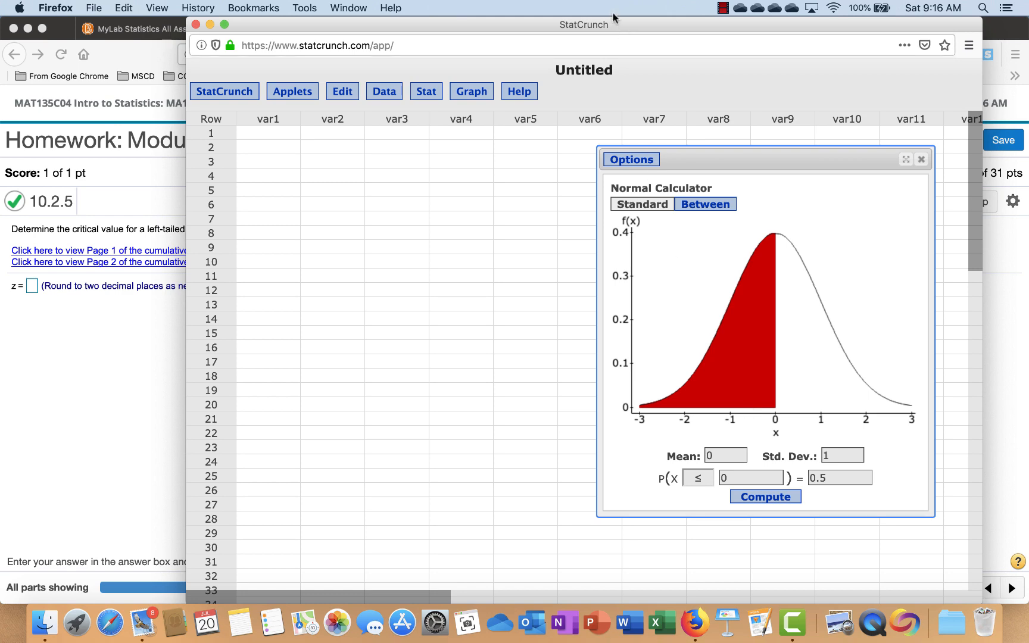
Step: Arrange StatCrunch and the homework window side by side in full-screen split view
{"action": "left_click_drag", "start_coordinate": [633, 26], "coordinate": [683, 55]}
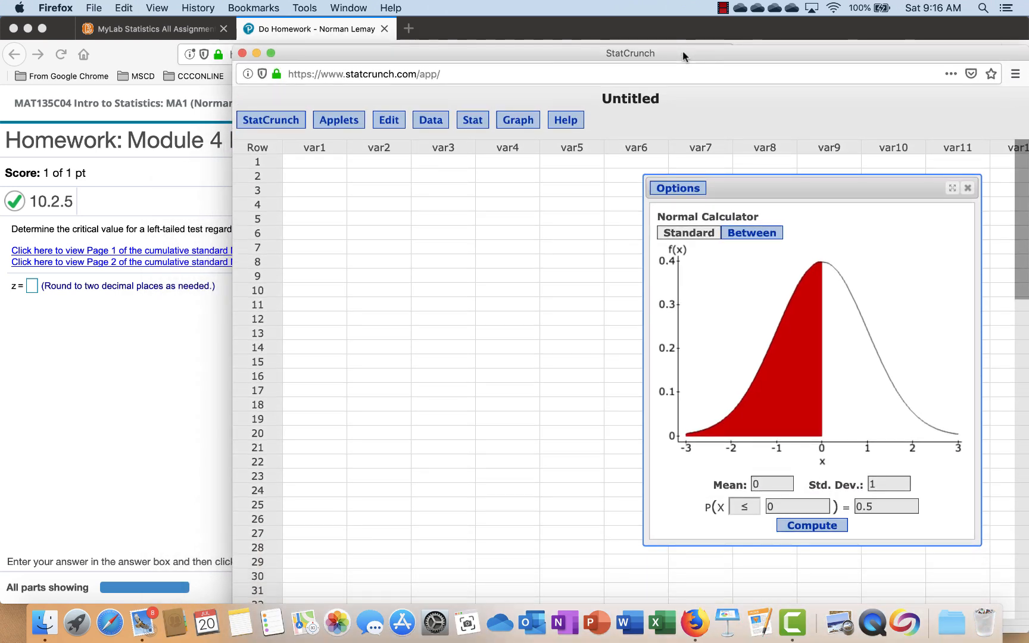
{"action": "left_click", "coordinate": [271, 55]}
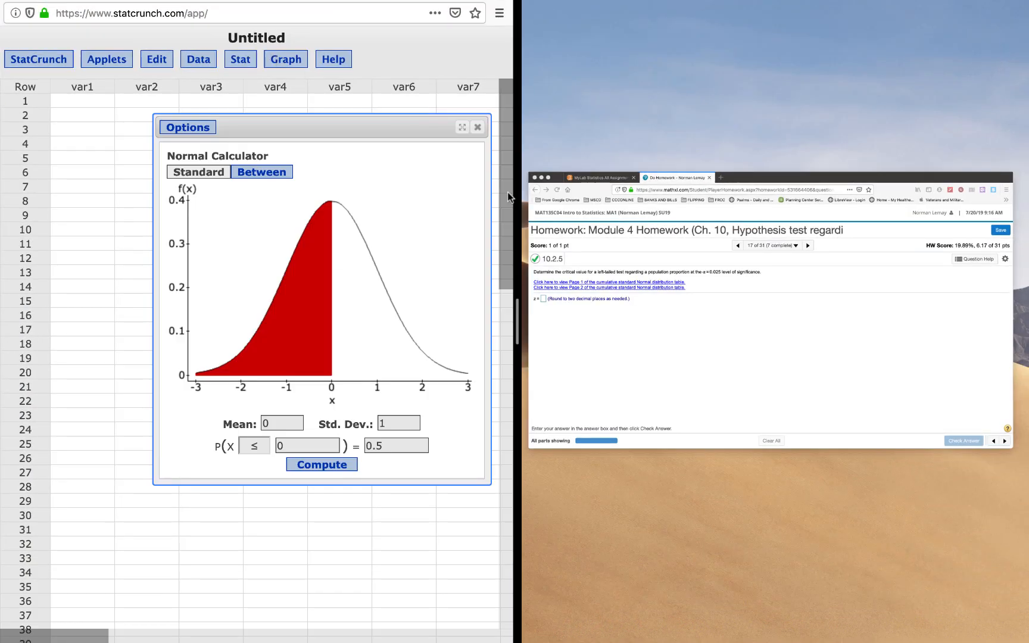
{"action": "left_click", "coordinate": [678, 327]}
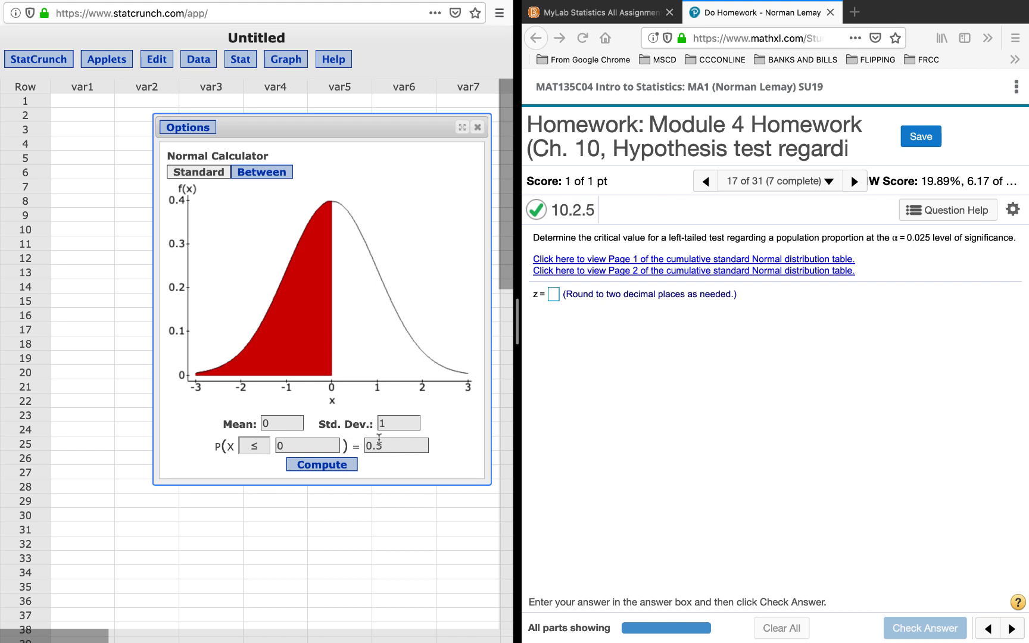
Step: Compute the left-tail critical value in the Normal calculator, keeping ≤, with the bound left blank and the probability set to 0.025
{"action": "left_click", "coordinate": [303, 447]}
{"action": "left_click", "coordinate": [400, 448]}
{"action": "key", "text": "BackSpace"}
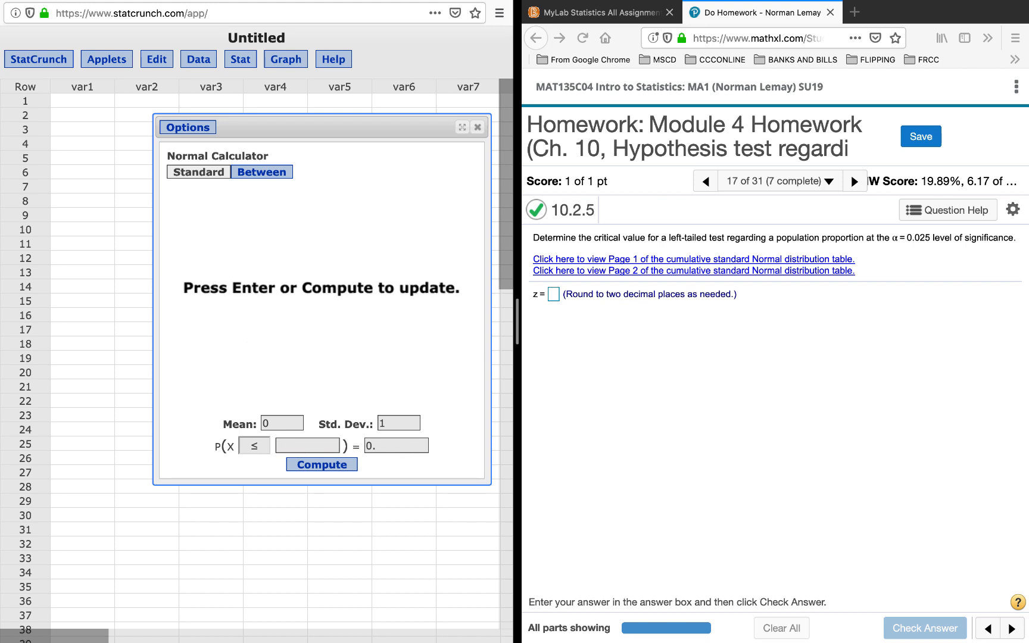
{"action": "type", "text": "025"}
{"action": "left_click", "coordinate": [262, 446]}
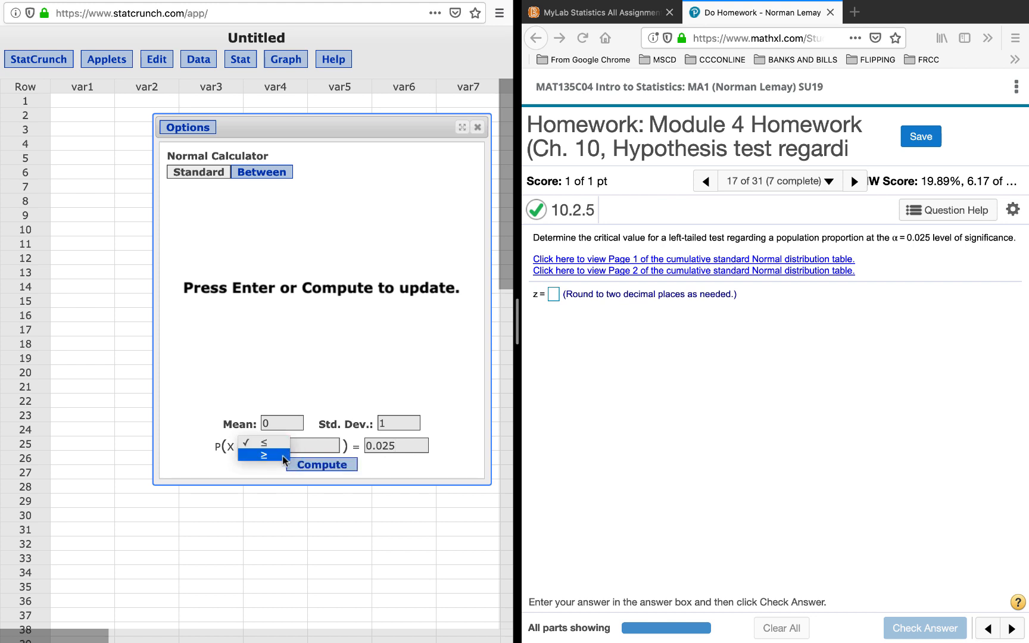
{"action": "left_click", "coordinate": [263, 484]}
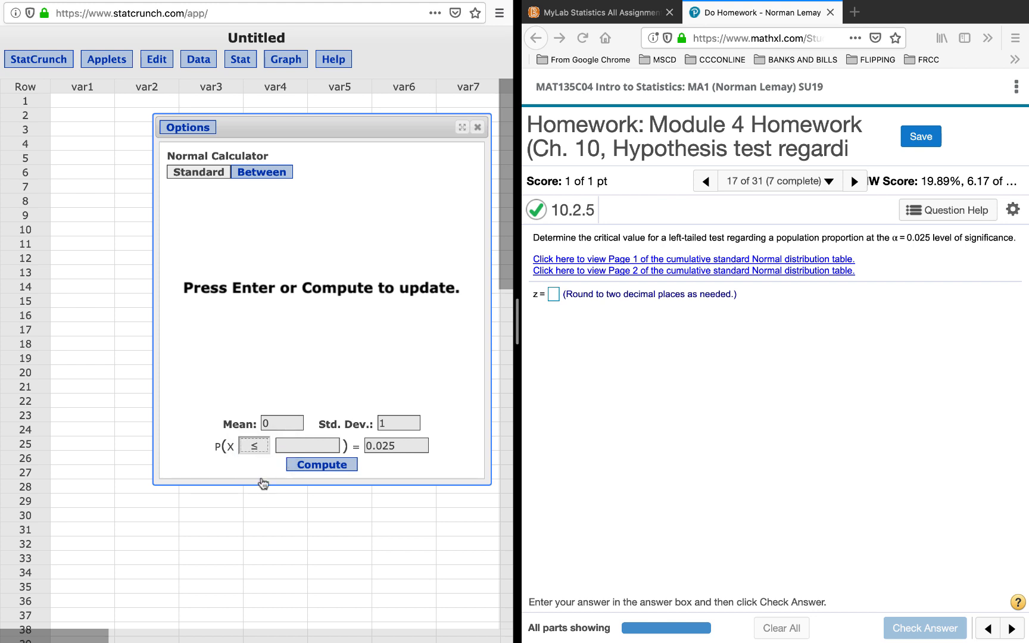
{"action": "left_click", "coordinate": [325, 469]}
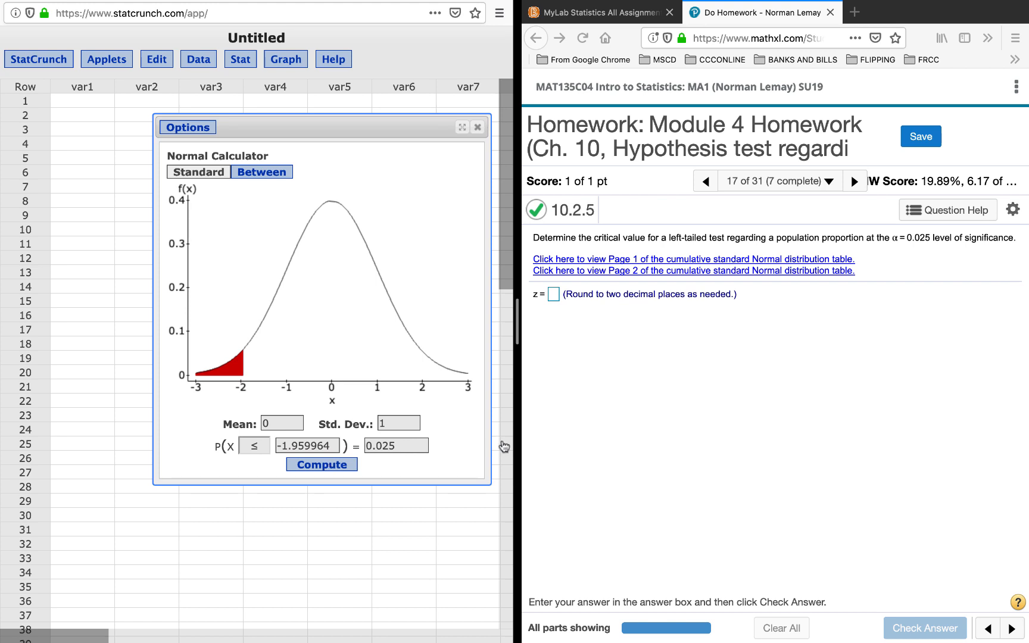
Step: Enter -1.96 as the z critical value, check the answer and advance to the next question
{"action": "left_click", "coordinate": [553, 297]}
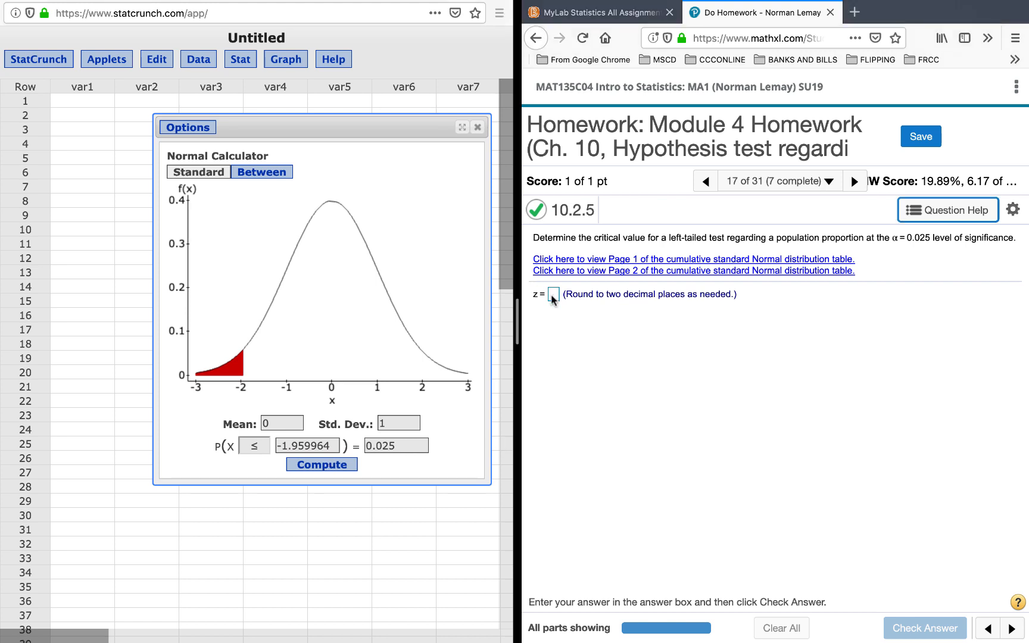
{"action": "left_click", "coordinate": [552, 298]}
{"action": "type", "text": "-1."}
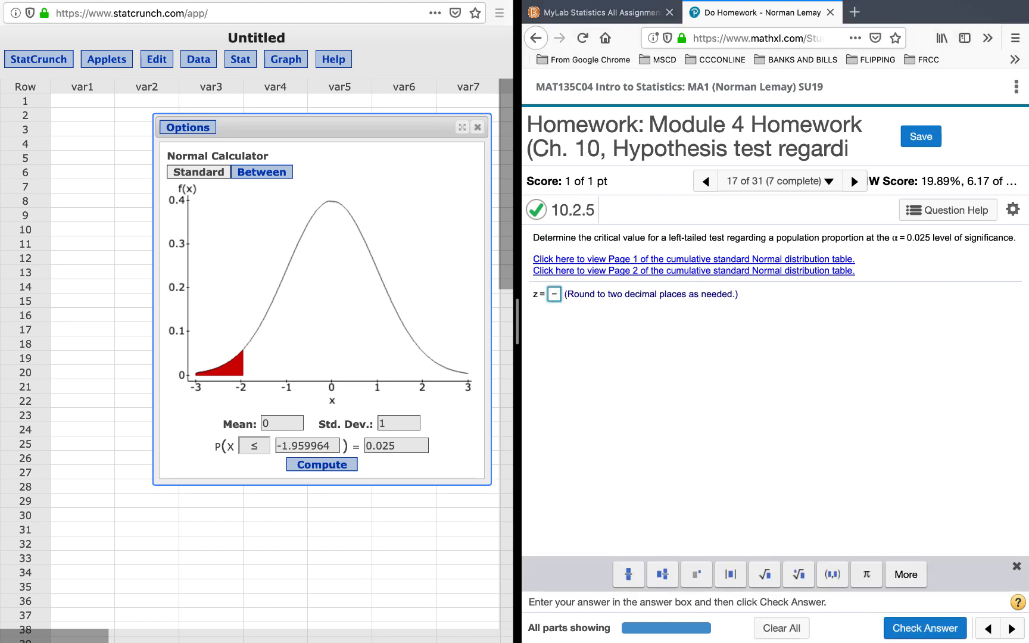
{"action": "type", "text": "96"}
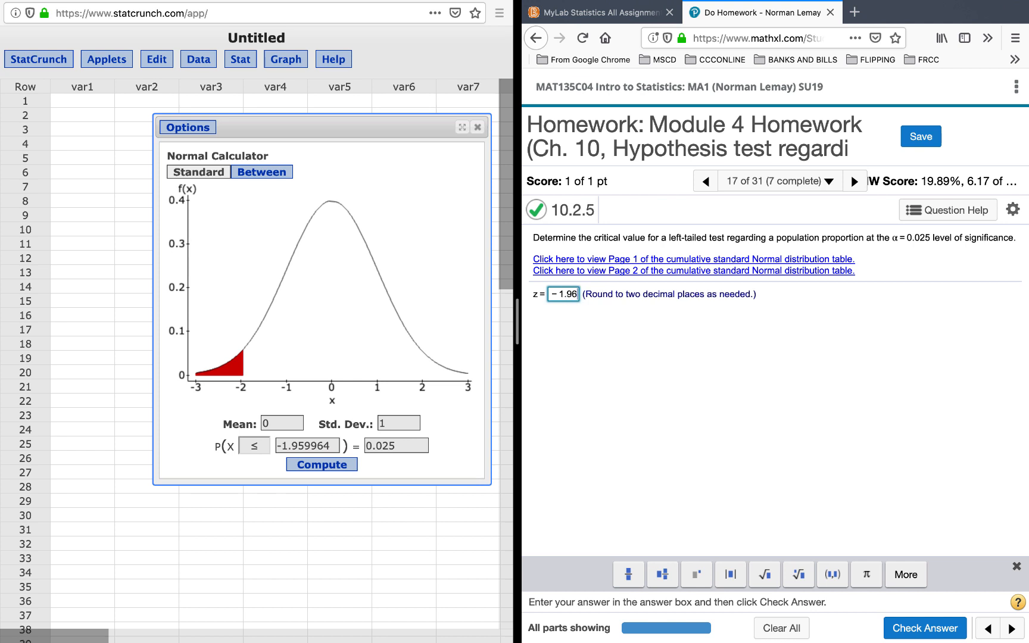
{"action": "left_click", "coordinate": [912, 628]}
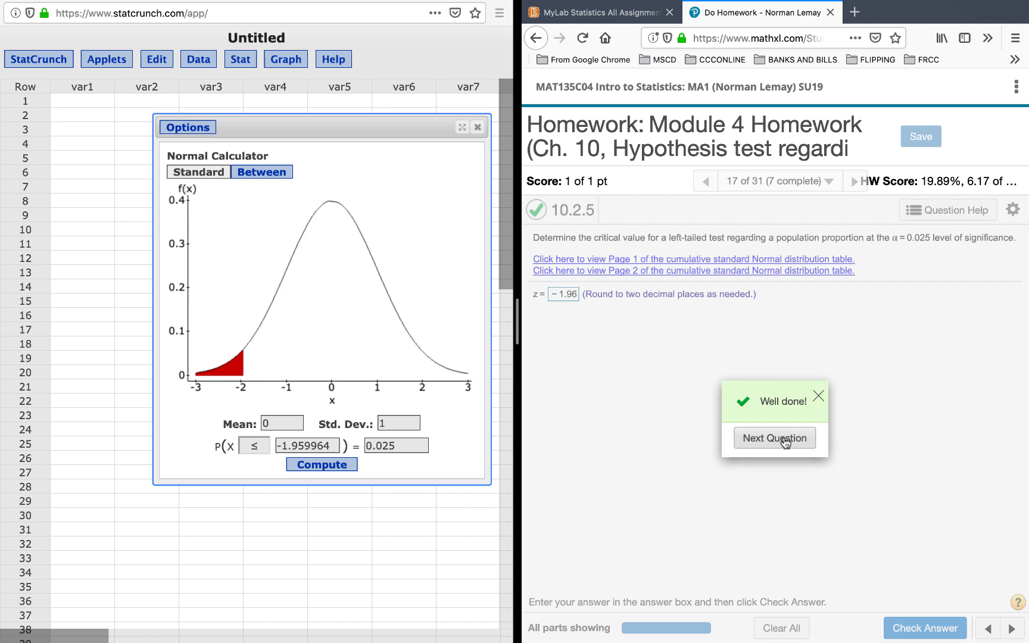
{"action": "left_click", "coordinate": [774, 439]}
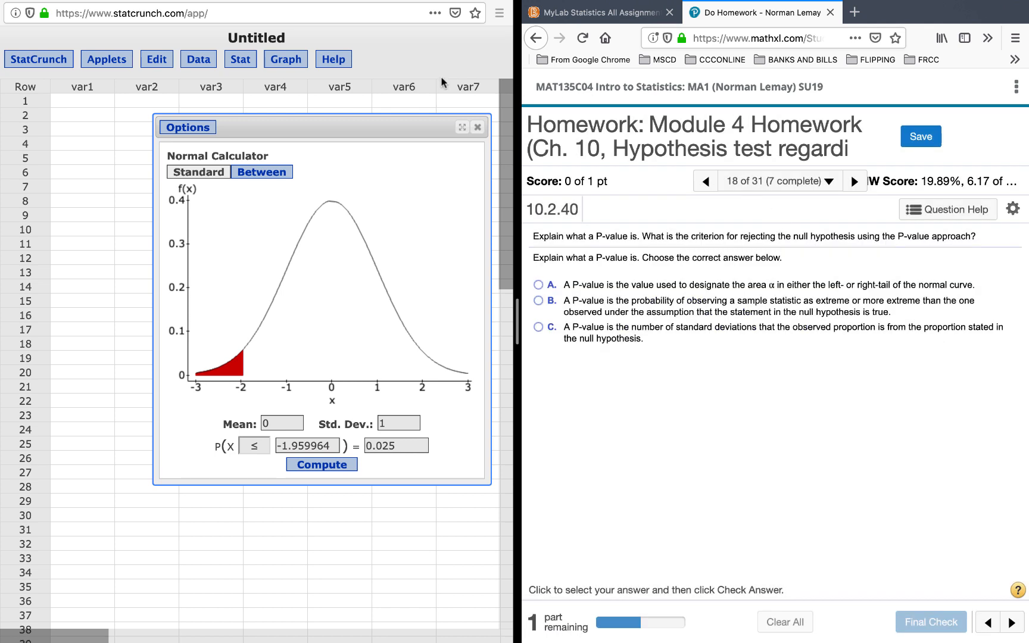
Step: Close the Normal calculator and the StatCrunch window, and take the homework window out of full screen
{"action": "left_click", "coordinate": [478, 128]}
{"action": "left_click", "coordinate": [478, 128]}
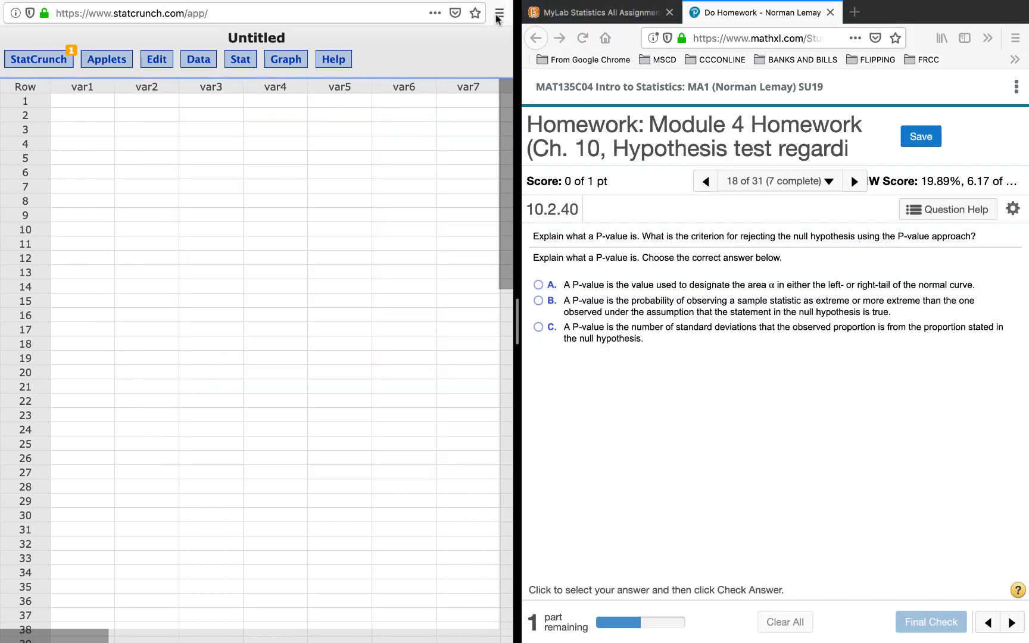
{"action": "left_click", "coordinate": [124, 8]}
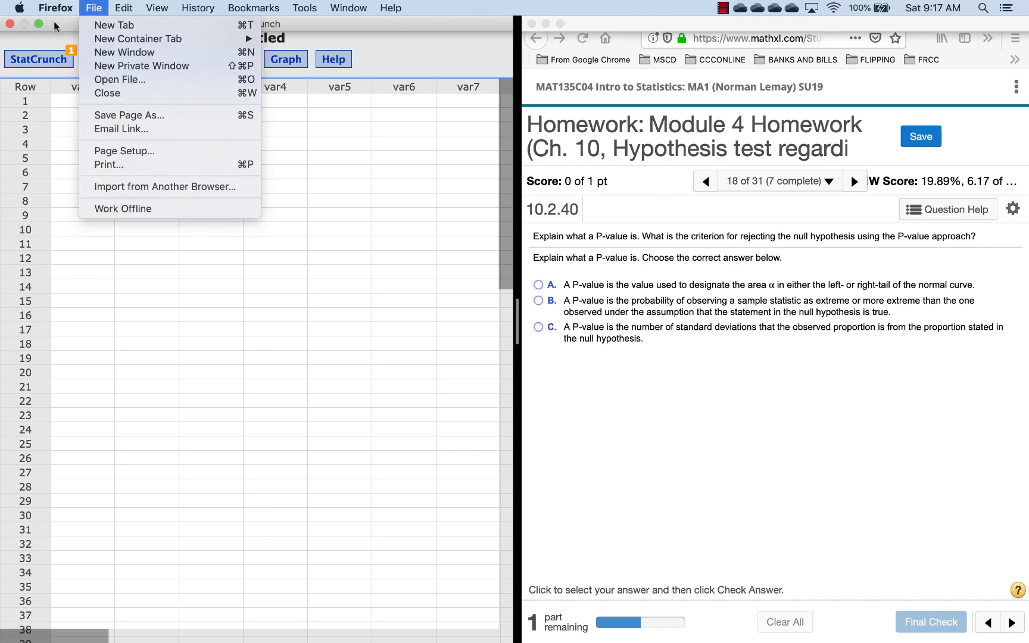
{"action": "left_click", "coordinate": [6, 30]}
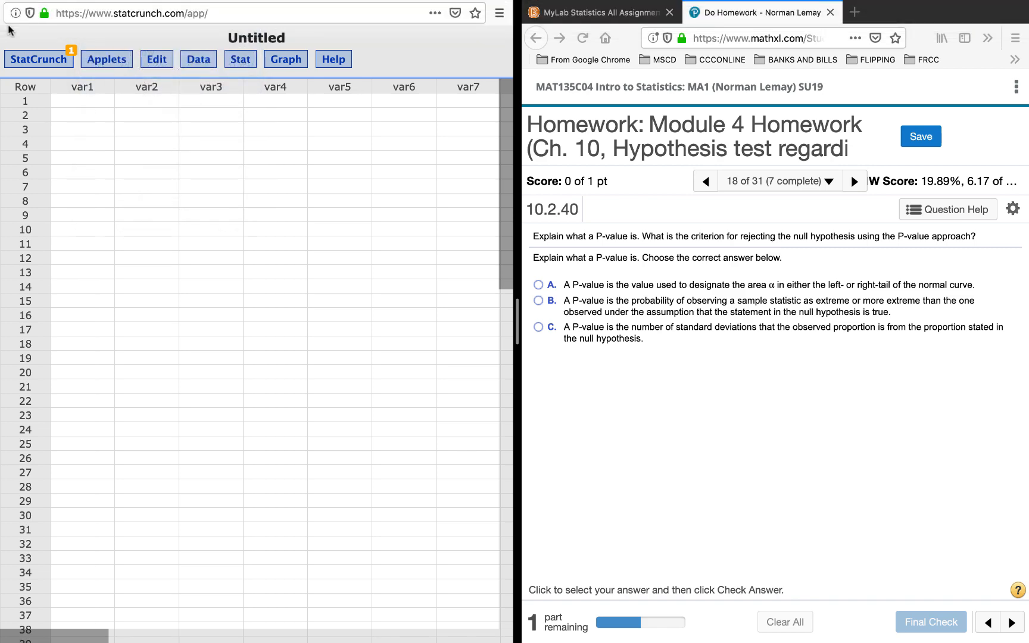
{"action": "mouse_move", "coordinate": [77, 2]}
{"action": "left_click", "coordinate": [9, 24]}
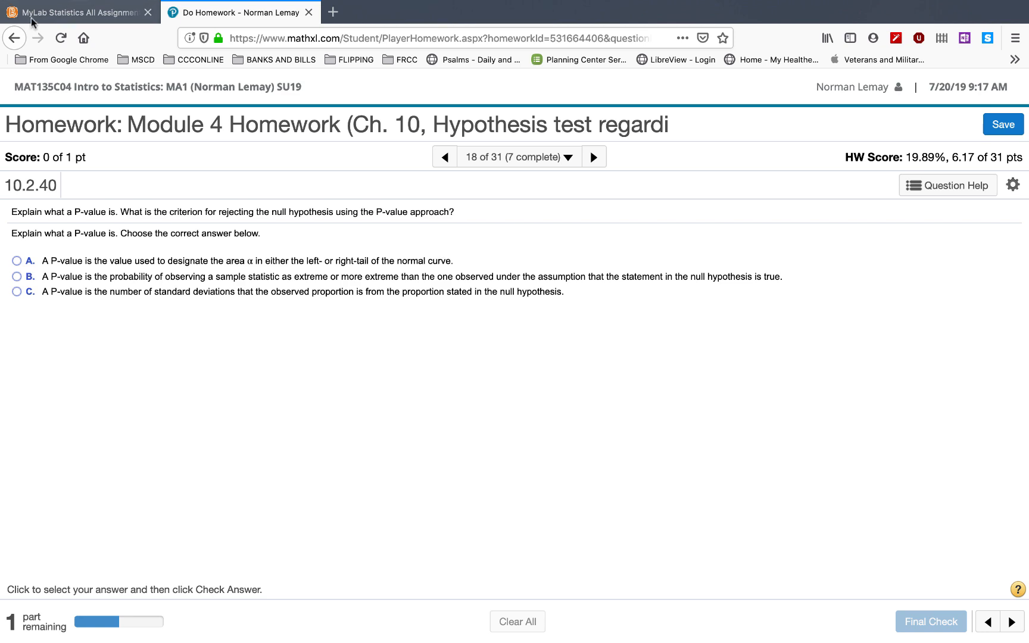
{"action": "left_click", "coordinate": [38, 24]}
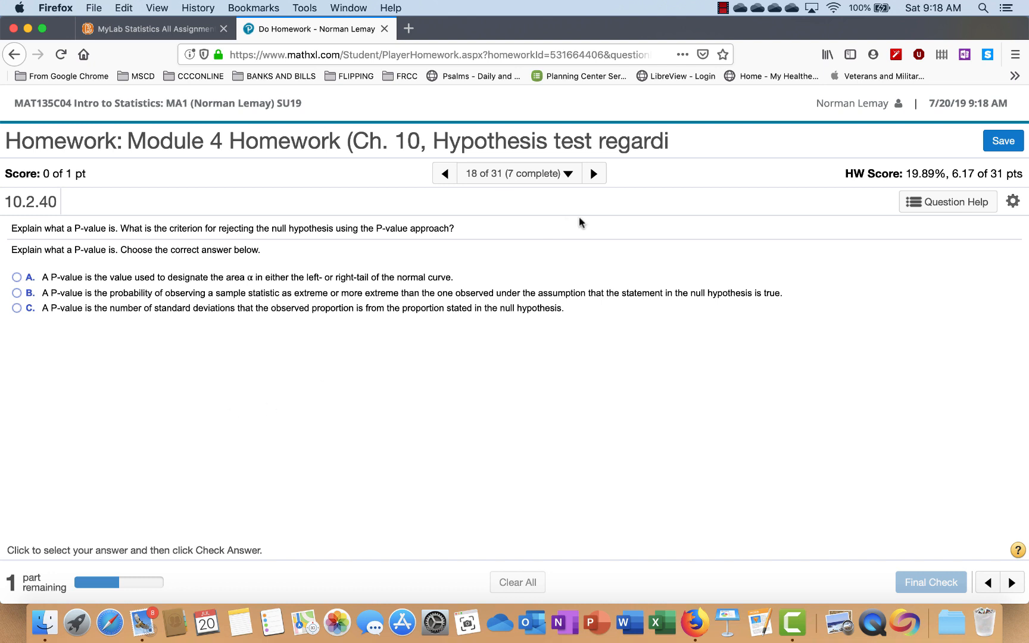
Step: Jump to Question 22 of the homework and load a similar question
{"action": "left_click", "coordinate": [569, 176]}
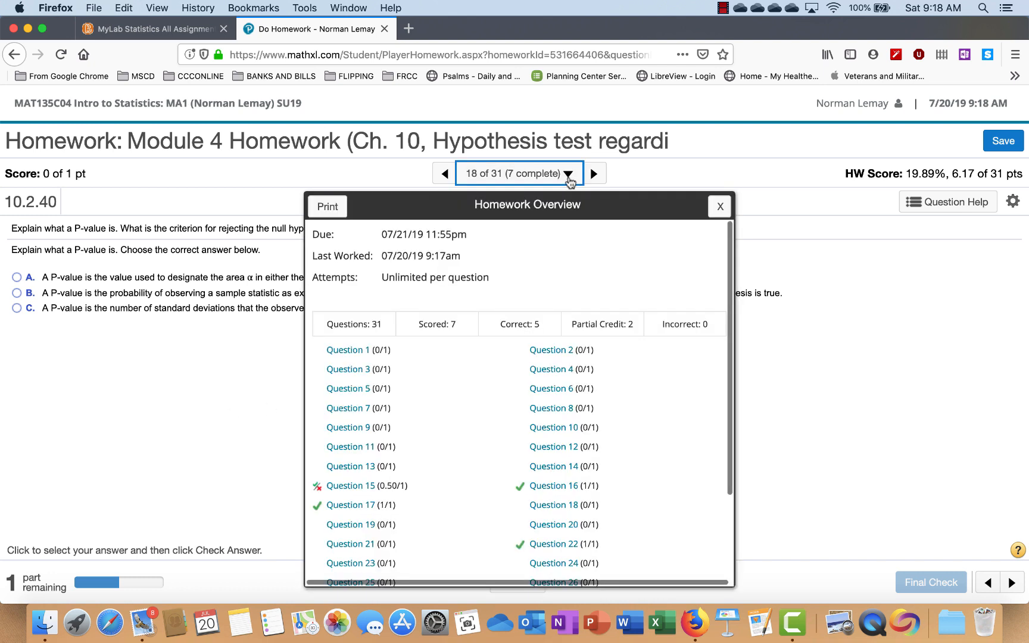
{"action": "left_click", "coordinate": [551, 543]}
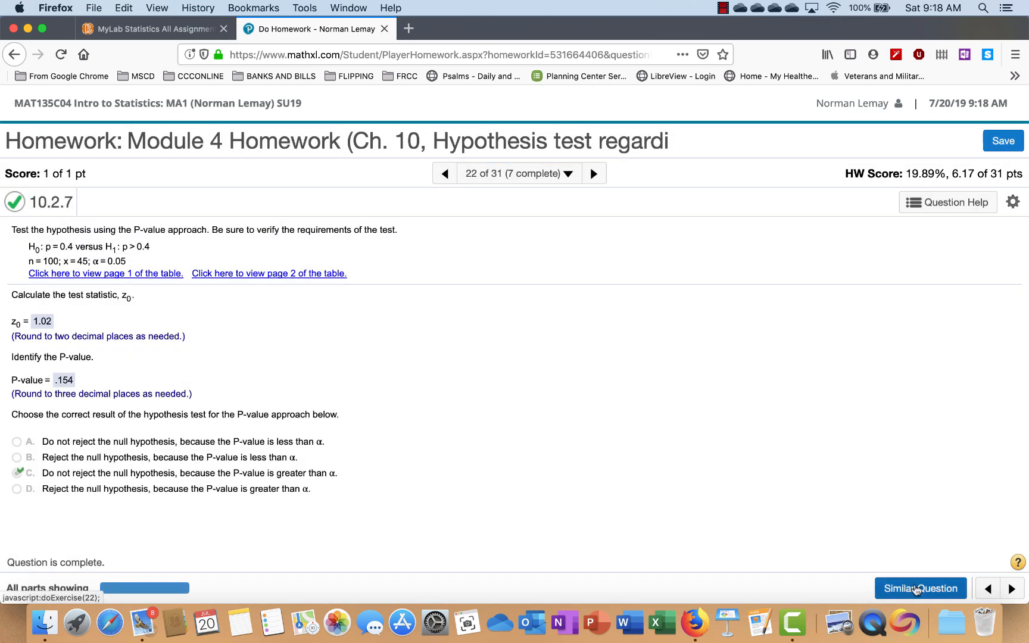
{"action": "left_click", "coordinate": [917, 589]}
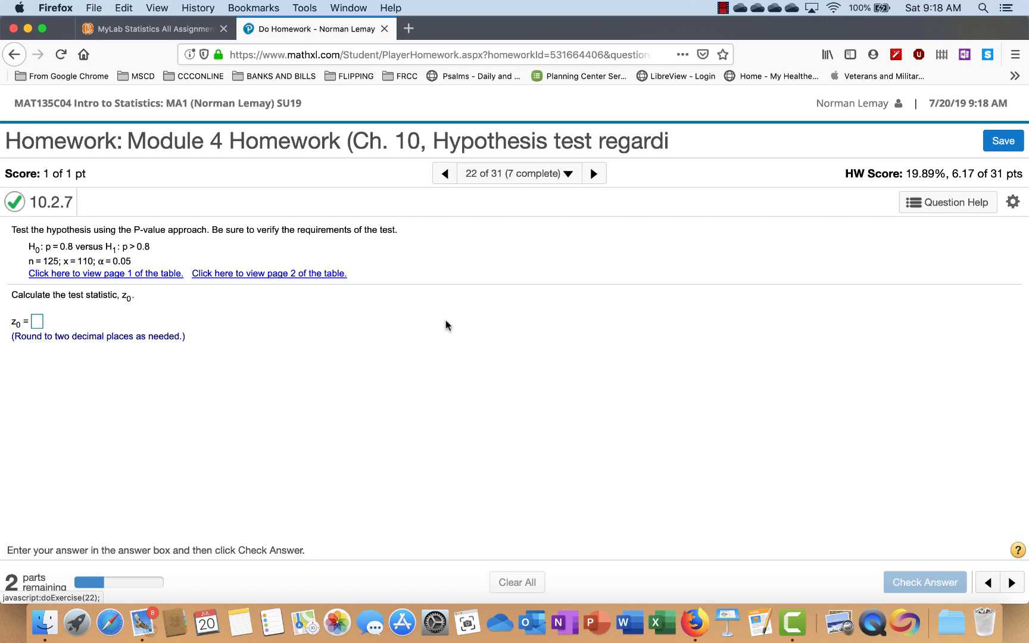
Step: Open the question's textbook, review pages 480 to 482 for the sample proportion and z test statistic formulas, and close it
{"action": "left_click", "coordinate": [962, 204]}
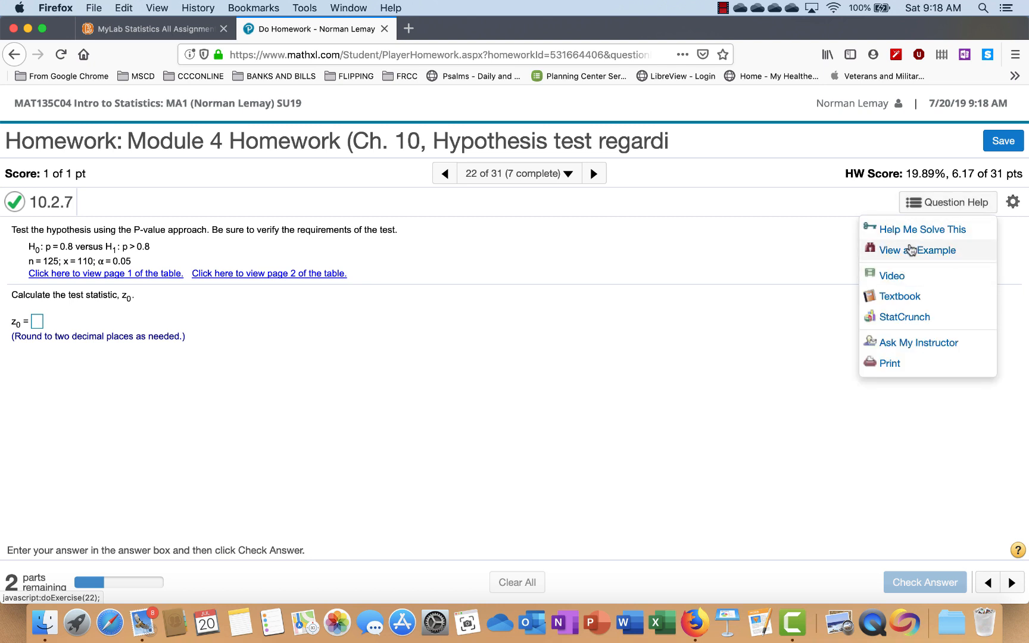
{"action": "left_click", "coordinate": [908, 298]}
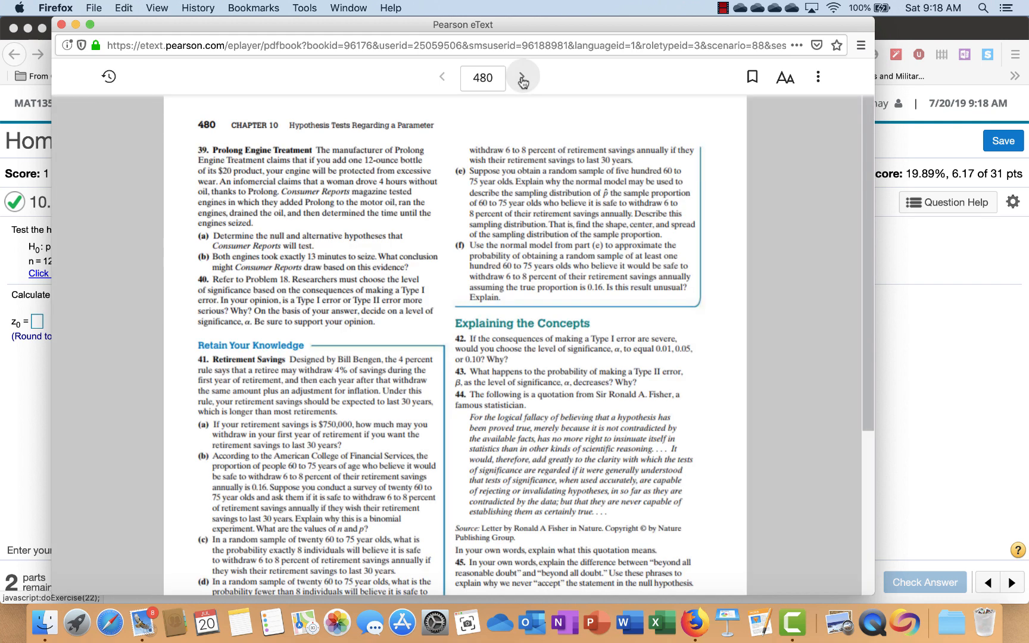
{"action": "left_click", "coordinate": [522, 79]}
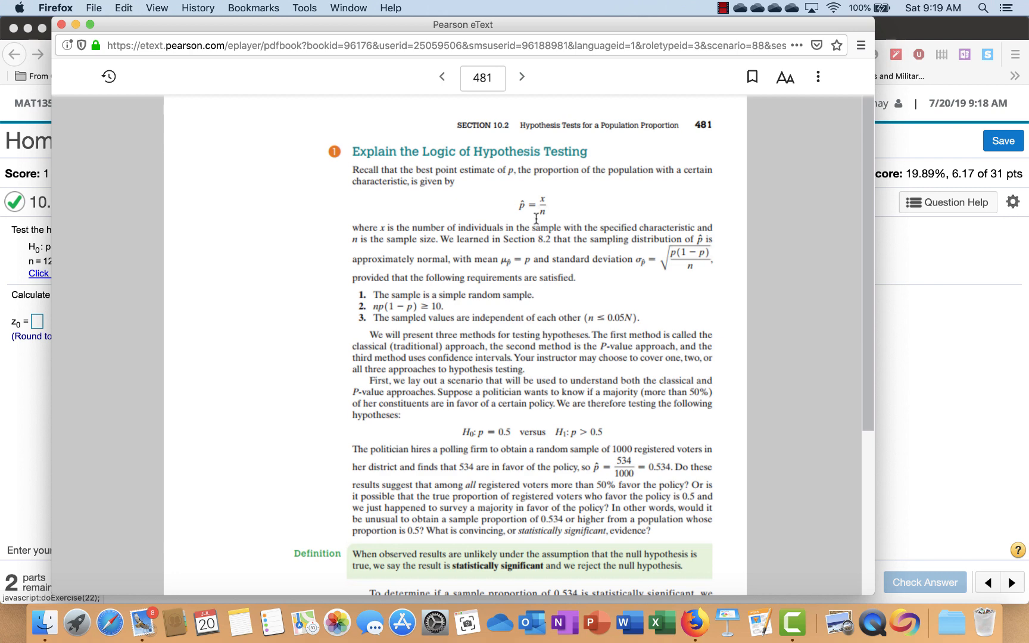
{"action": "left_click", "coordinate": [518, 79]}
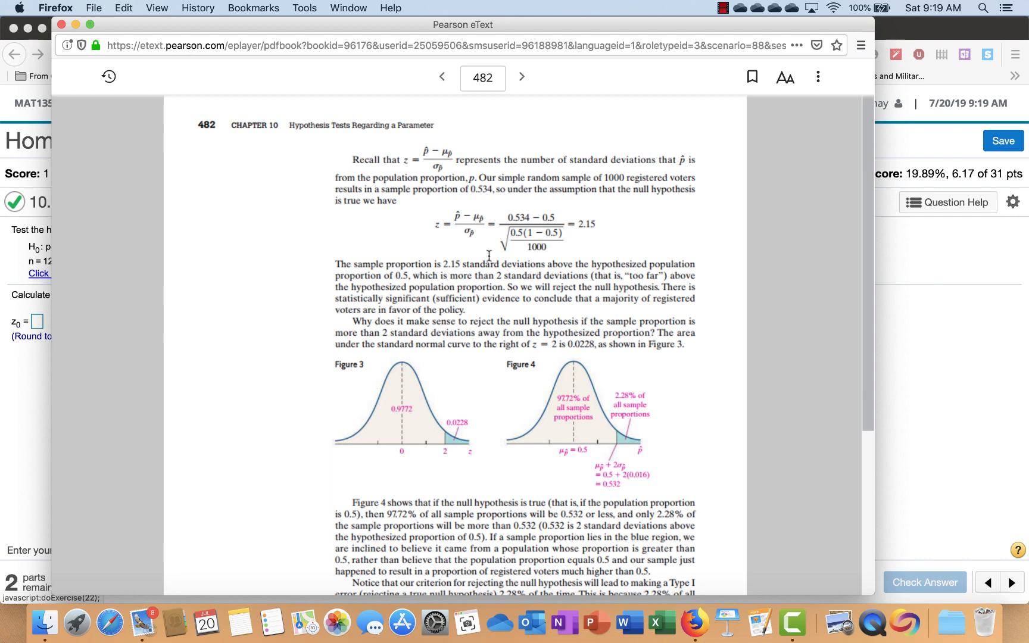
{"action": "scroll", "coordinate": [489, 254], "scroll_direction": "down", "scroll_amount": 3}
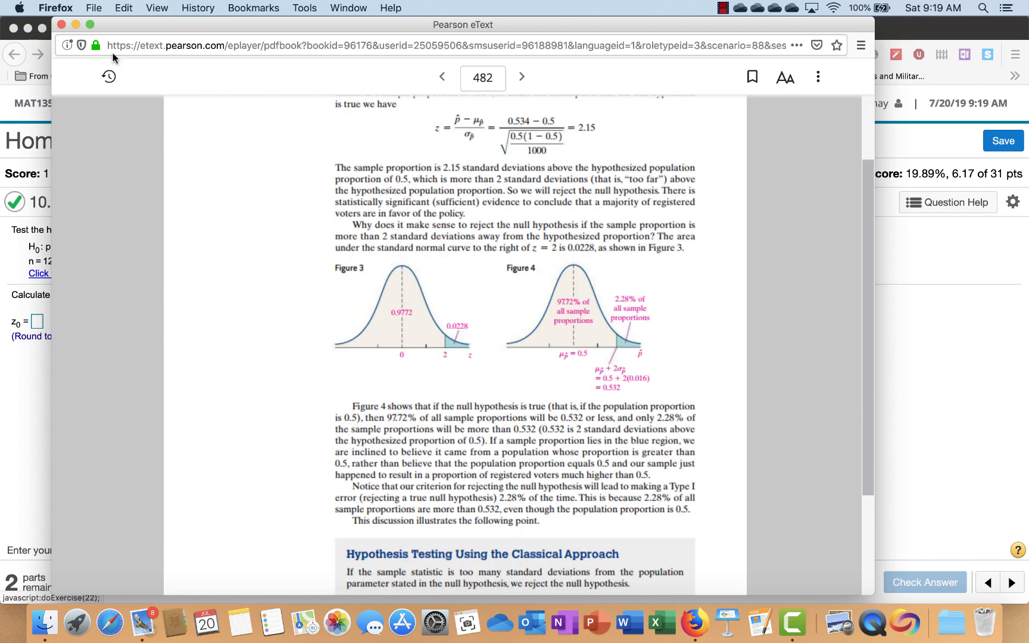
{"action": "left_click", "coordinate": [62, 25]}
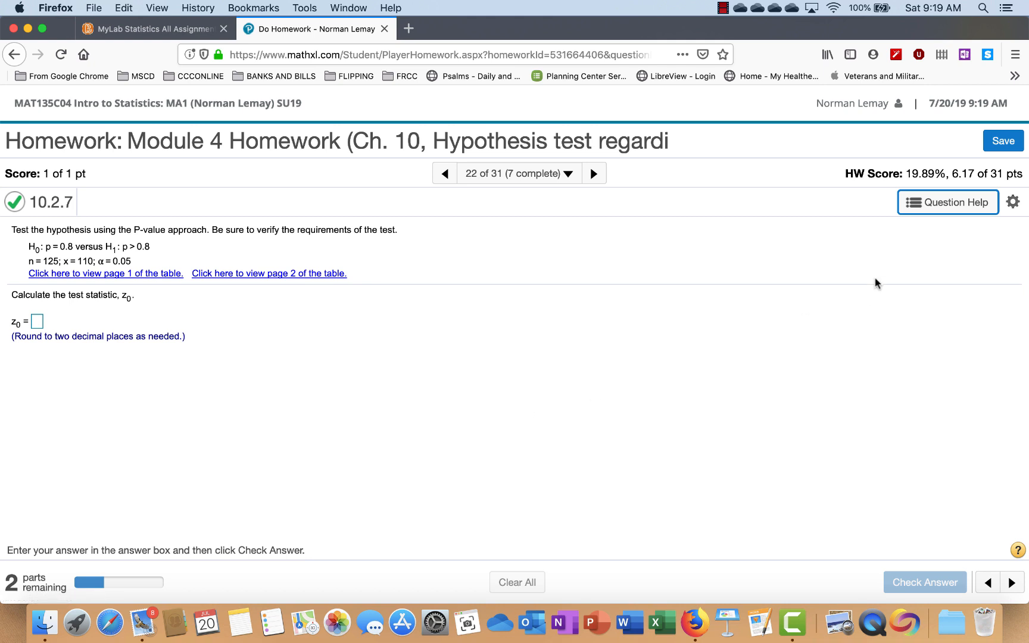
Step: Launch StatCrunch from the question's help resources and arrange it in split screen beside the homework window
{"action": "left_click", "coordinate": [942, 212]}
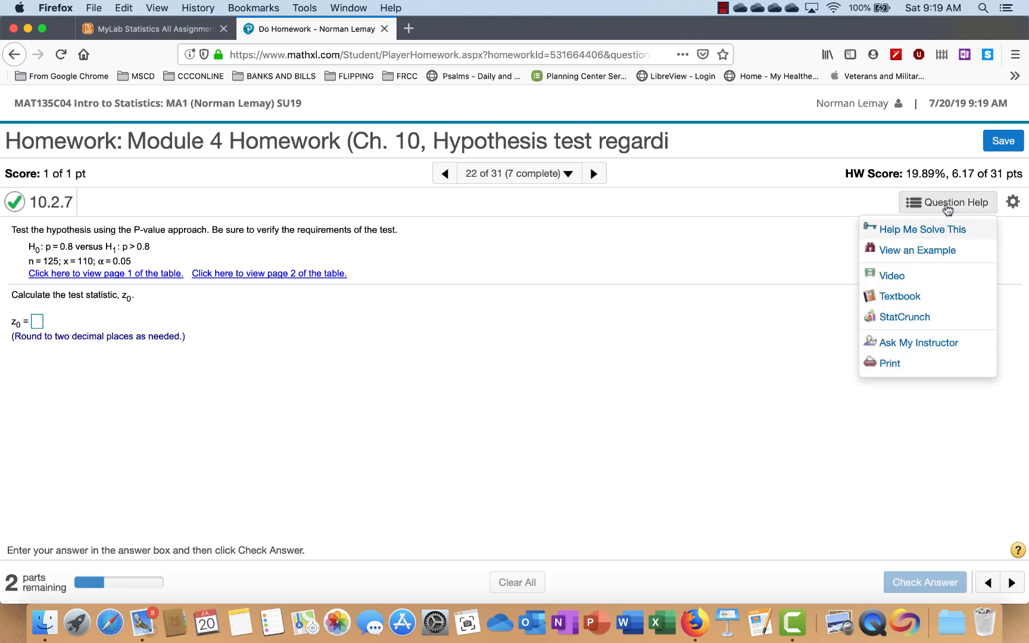
{"action": "left_click", "coordinate": [903, 319]}
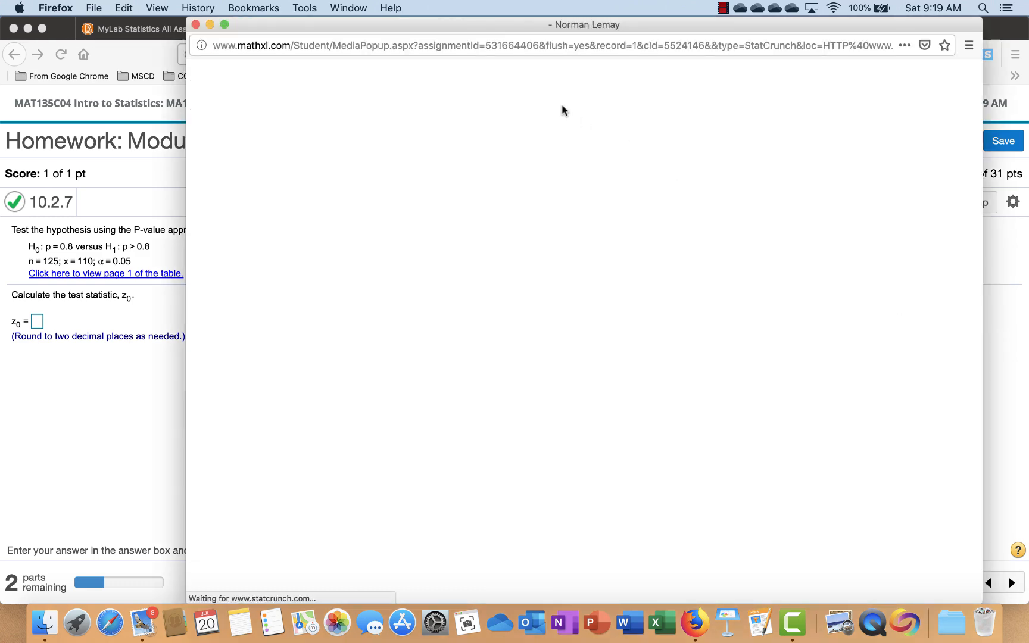
{"action": "left_click", "coordinate": [224, 24]}
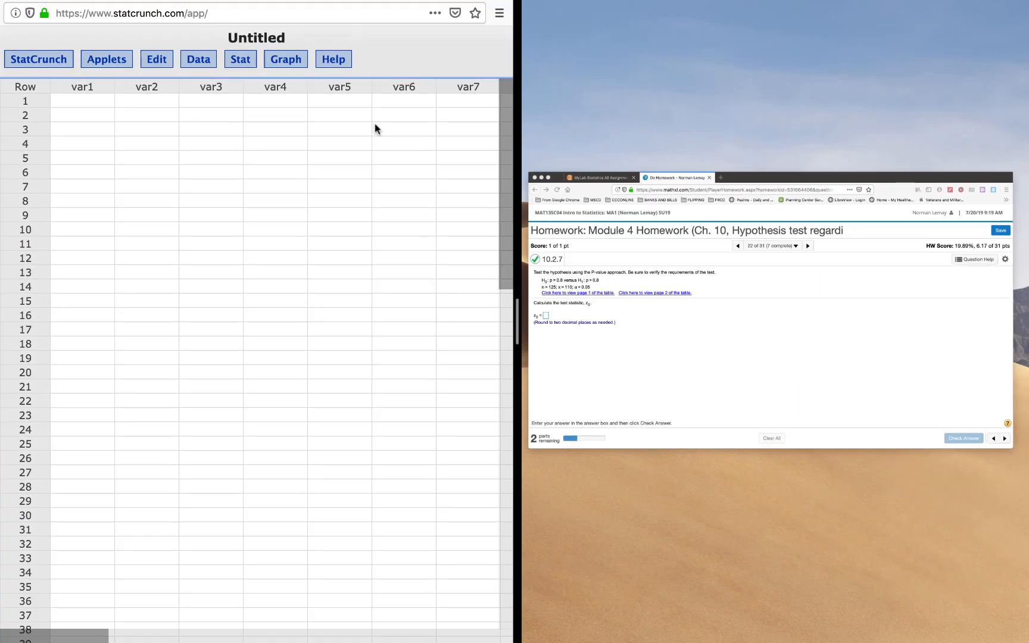
{"action": "left_click", "coordinate": [639, 320]}
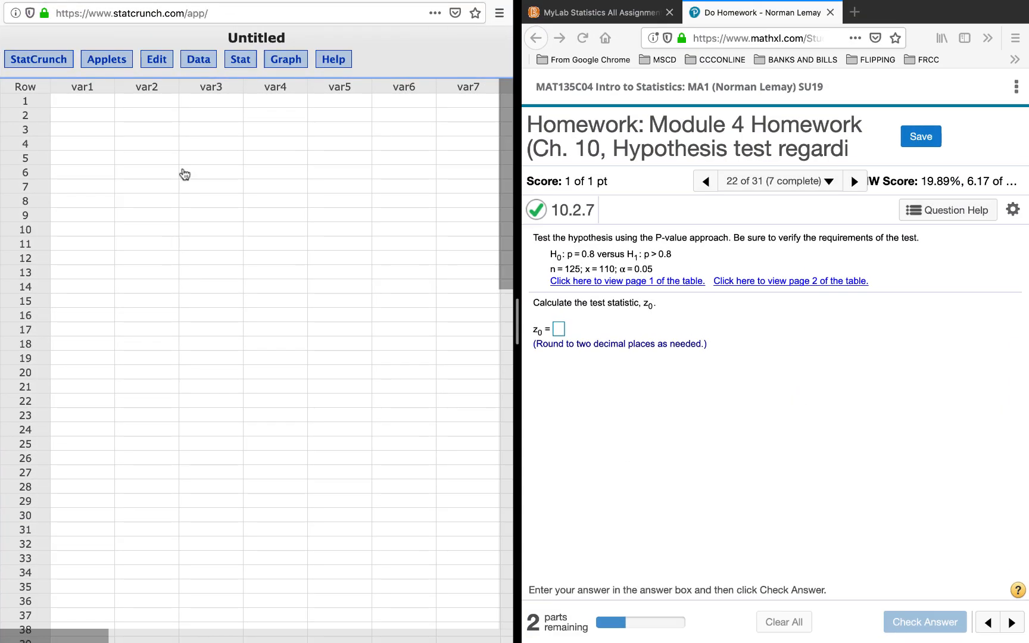
Step: Start a one-sample proportion test from summary data with 110 successes and 125 observations
{"action": "left_click", "coordinate": [238, 61]}
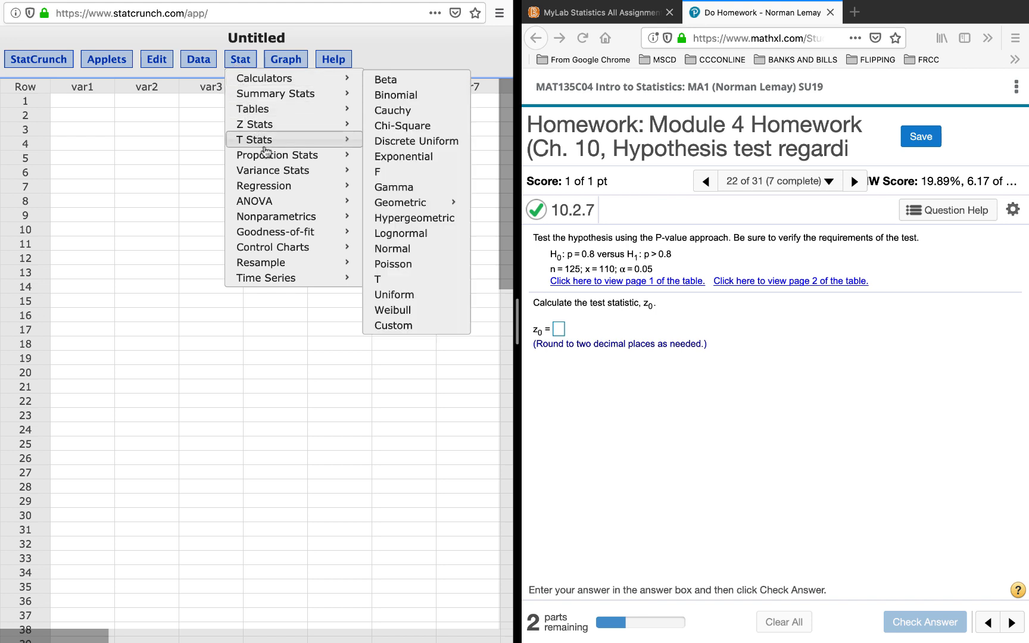
{"action": "mouse_move", "coordinate": [272, 156]}
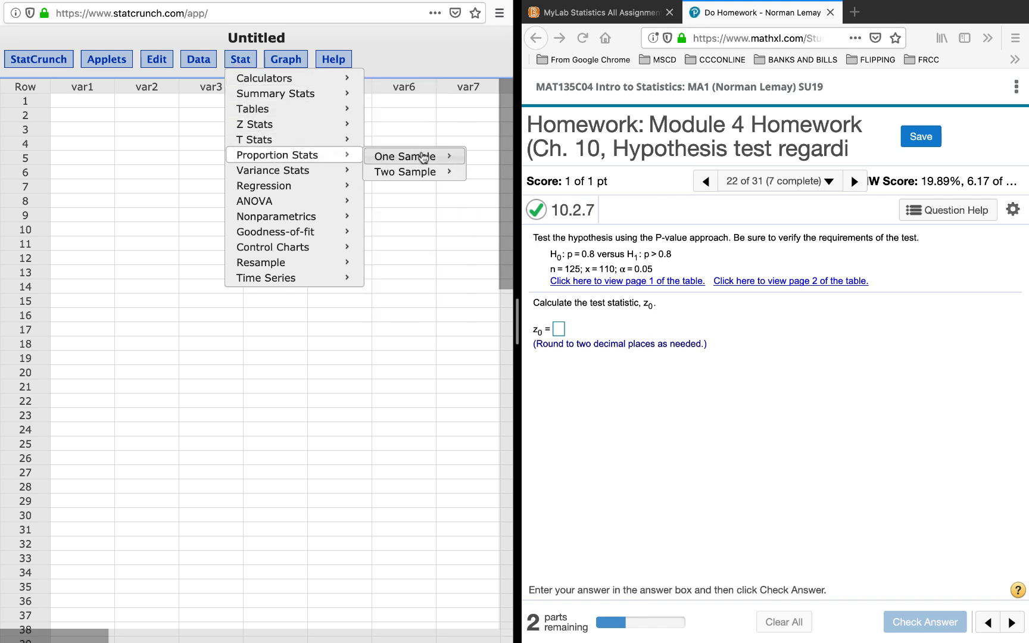
{"action": "mouse_move", "coordinate": [425, 158]}
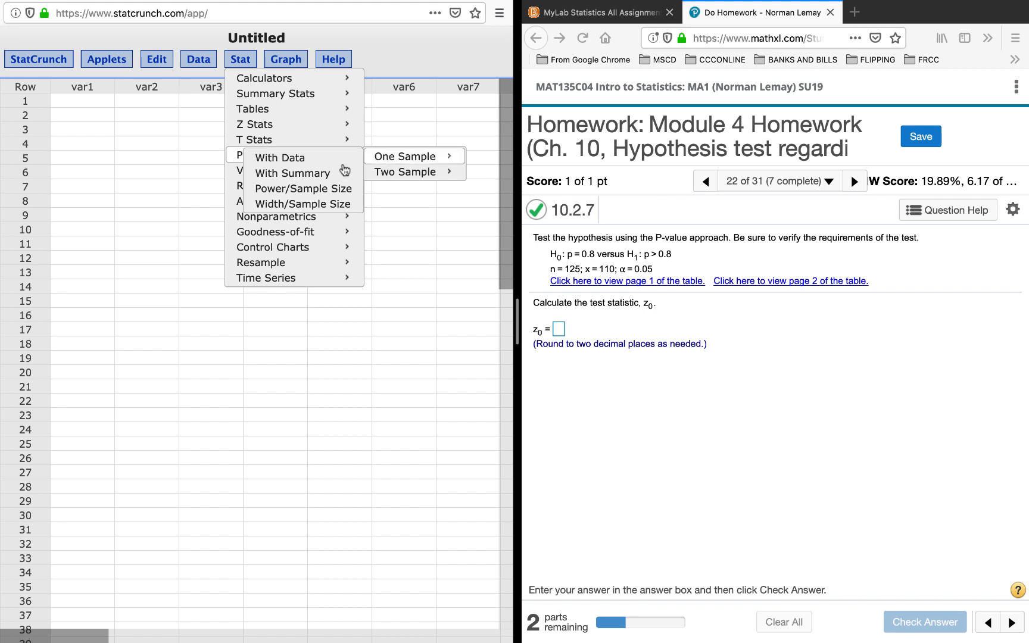
{"action": "left_click", "coordinate": [292, 173]}
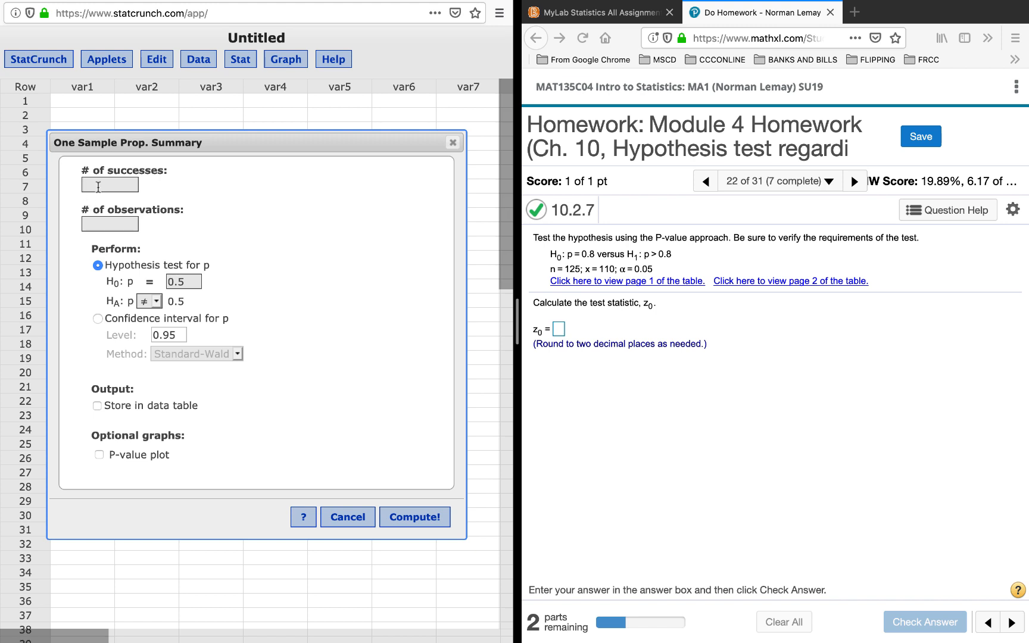
{"action": "type", "text": "11"}
{"action": "type", "text": "0"}
{"action": "type", "text": "12"}
{"action": "type", "text": "5"}
Step: Set the null proportion to 0.8 and the alternative to >, and compute the hypothesis test
{"action": "left_click", "coordinate": [193, 280]}
{"action": "key", "text": "BackSpace"}
{"action": "type", "text": "8"}
{"action": "left_click", "coordinate": [158, 302]}
{"action": "left_click", "coordinate": [158, 324]}
{"action": "left_click", "coordinate": [417, 517]}
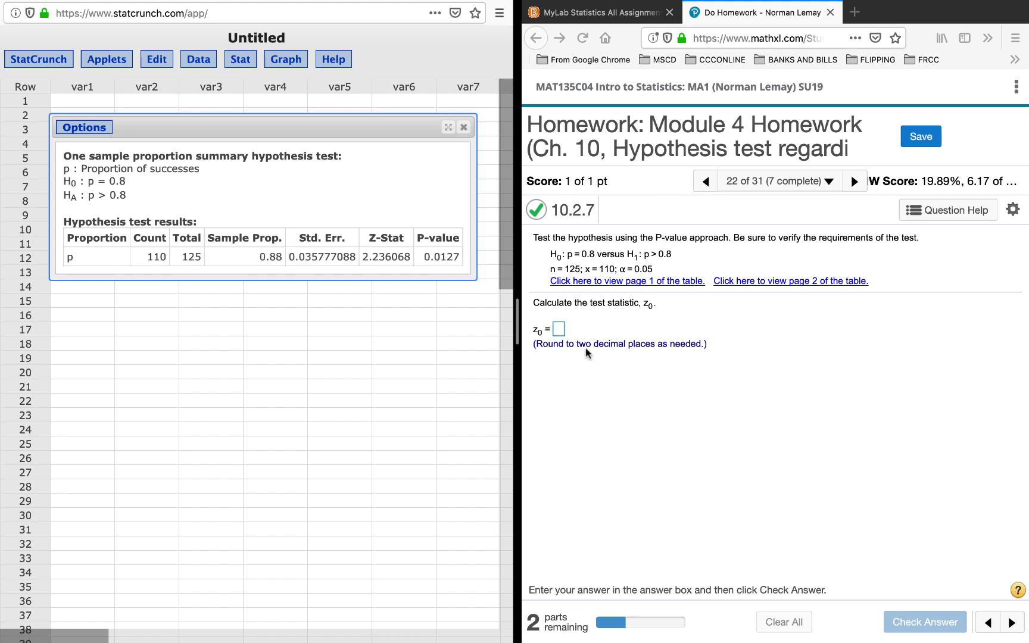
Step: Enter 2.24 as the test statistic z0, check the answer and continue to the P-value part
{"action": "left_click", "coordinate": [561, 329]}
{"action": "left_click", "coordinate": [560, 330]}
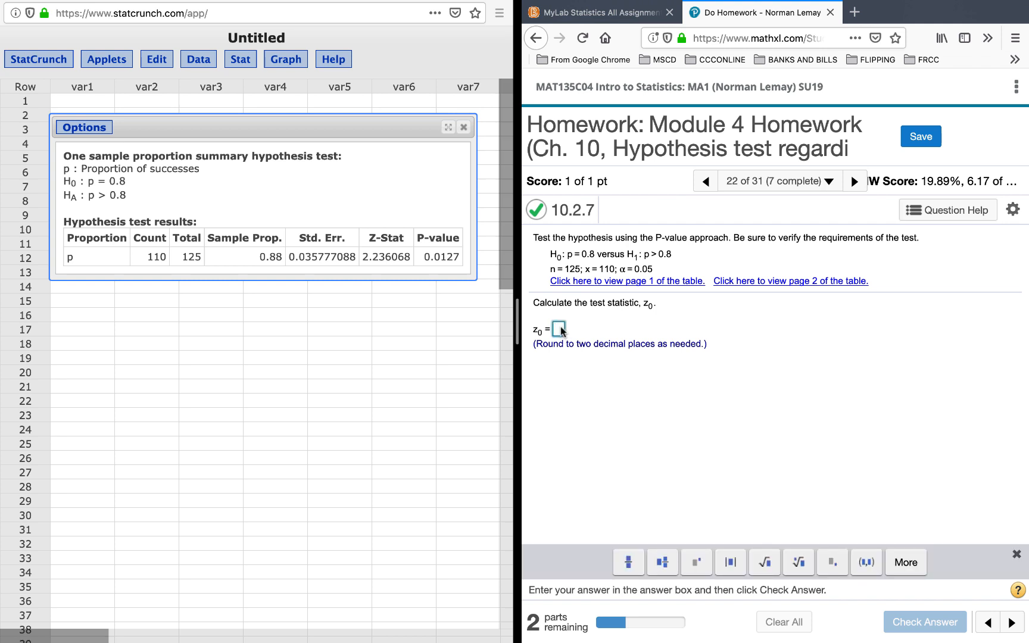
{"action": "type", "text": "2.24"}
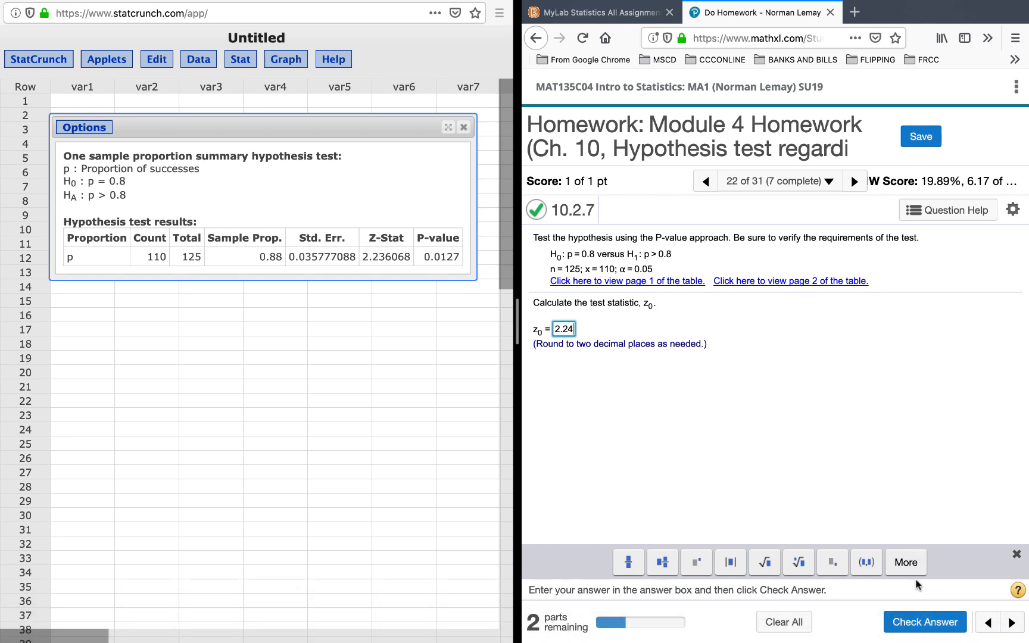
{"action": "left_click", "coordinate": [923, 623]}
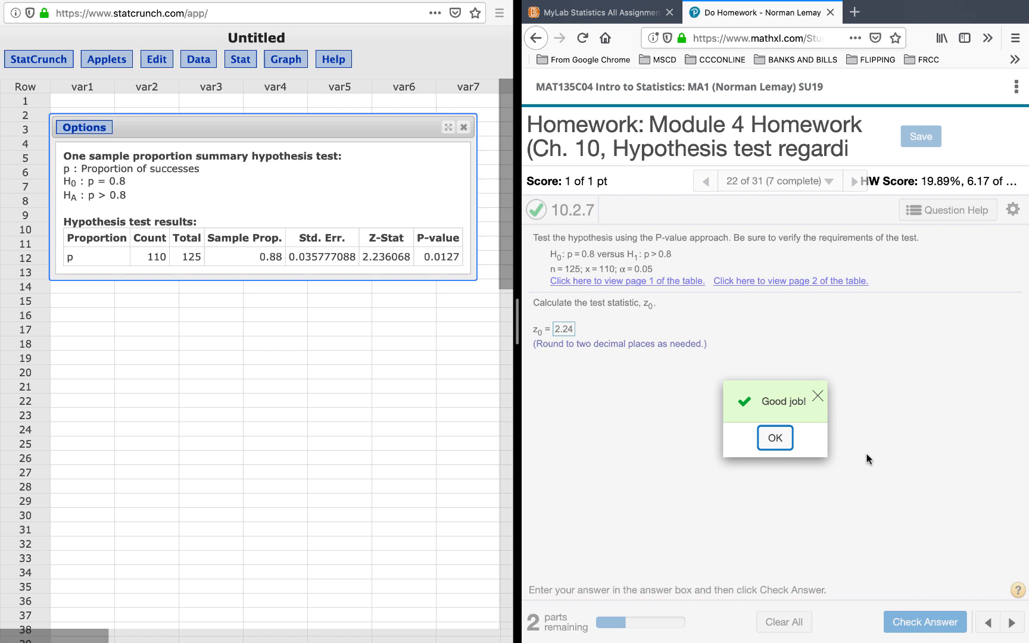
{"action": "left_click", "coordinate": [772, 438]}
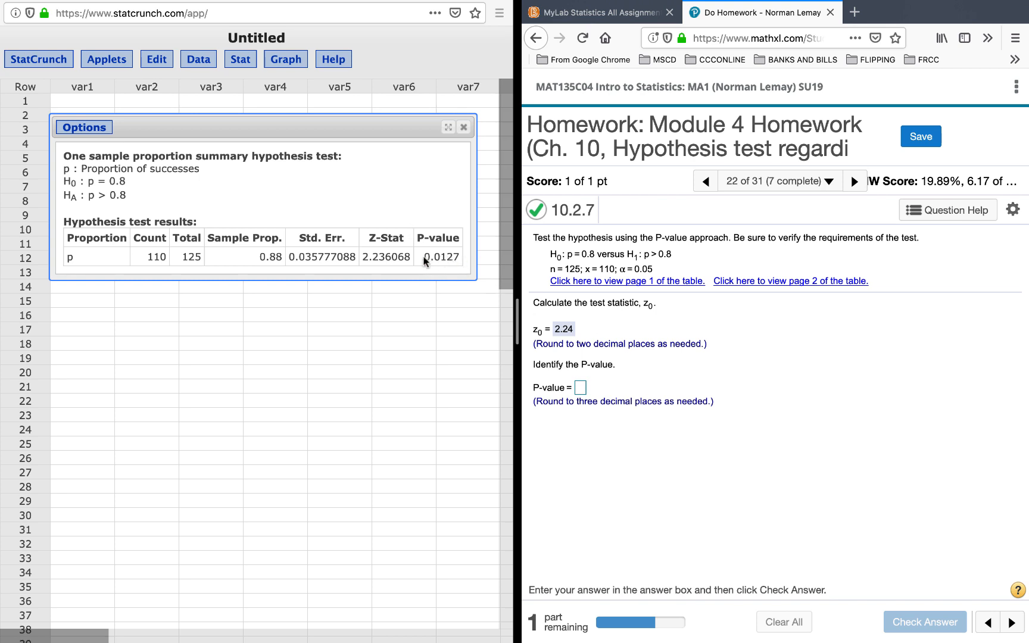
Step: Enter .013 as the P-value, check the answer and continue to the conclusion part
{"action": "left_click", "coordinate": [581, 388]}
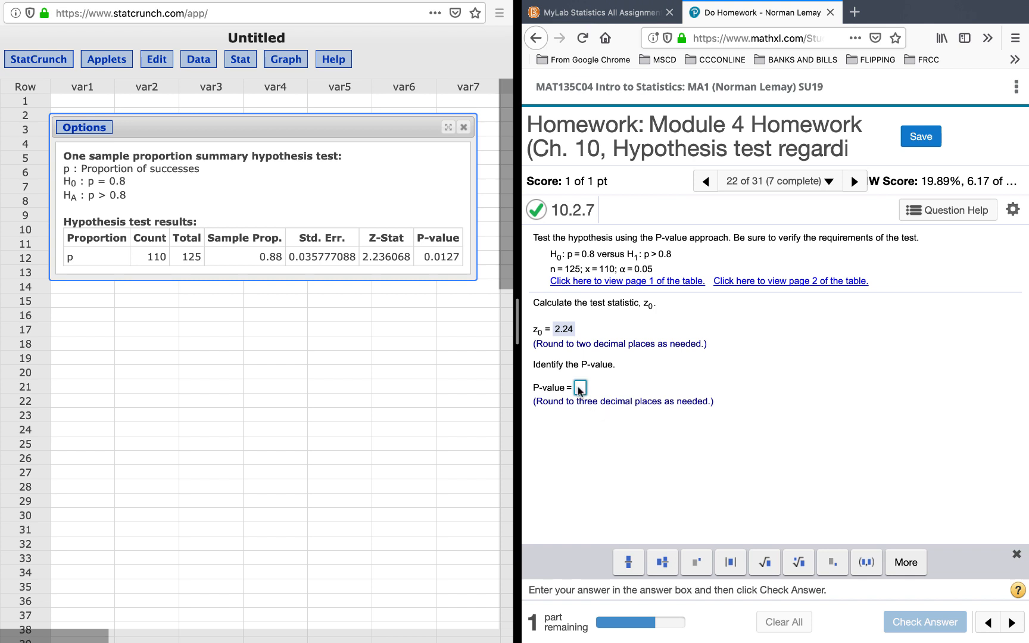
{"action": "type", "text": ".01"}
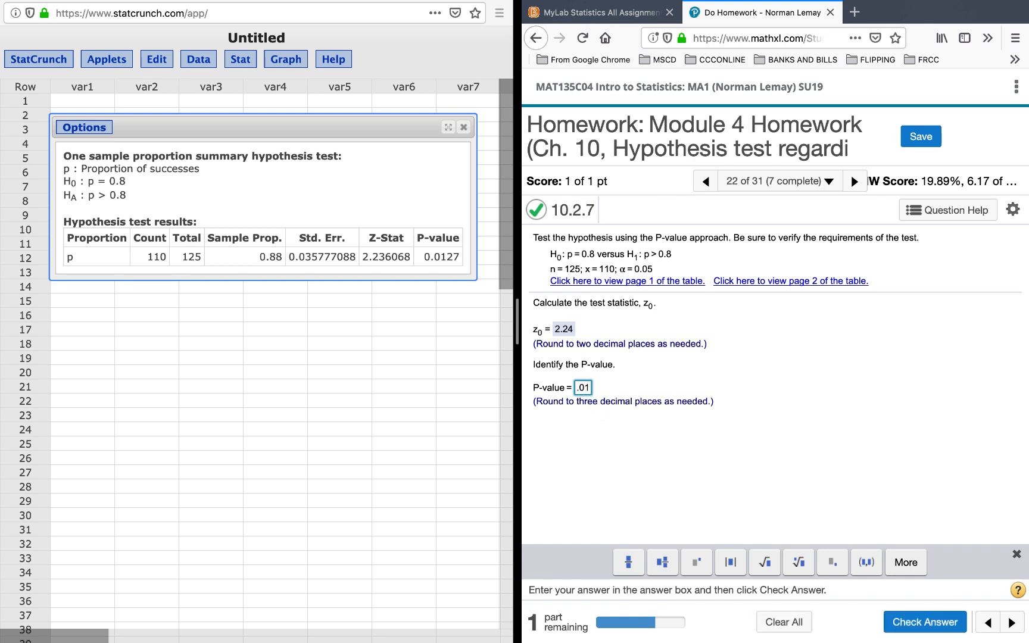
{"action": "type", "text": "3"}
{"action": "left_click", "coordinate": [915, 622]}
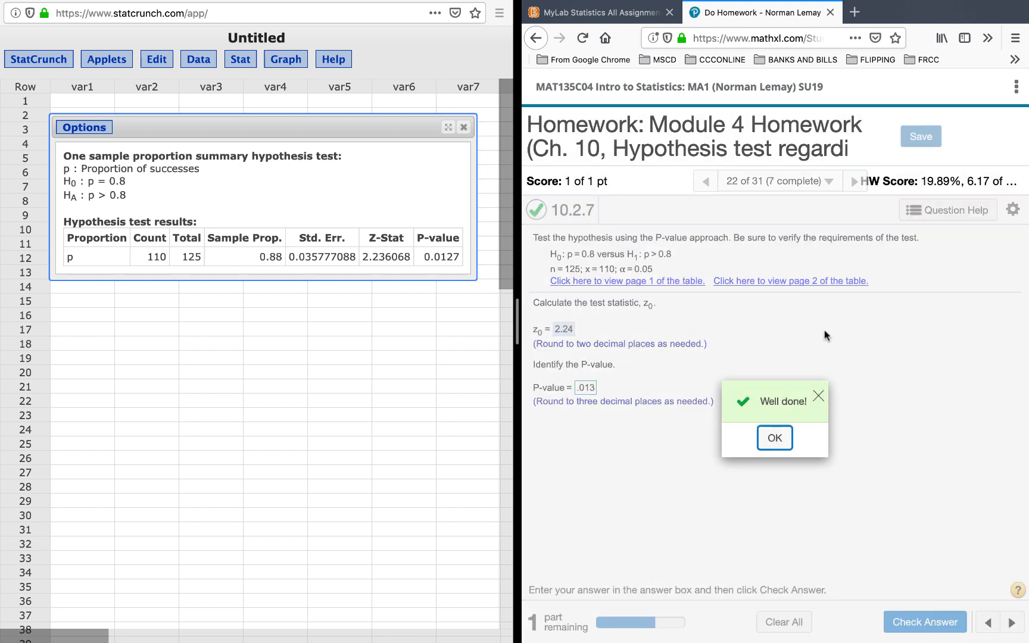
{"action": "left_click", "coordinate": [774, 438]}
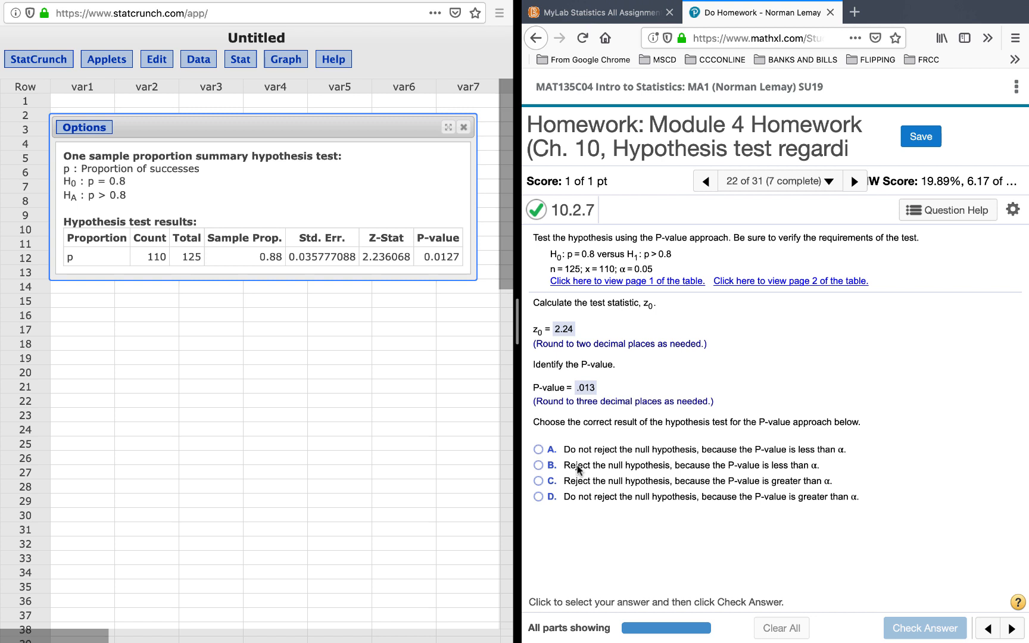
Step: Choose option B, rejecting the null hypothesis because the P-value is less than α, check the answer and advance to the next question
{"action": "left_click", "coordinate": [539, 465]}
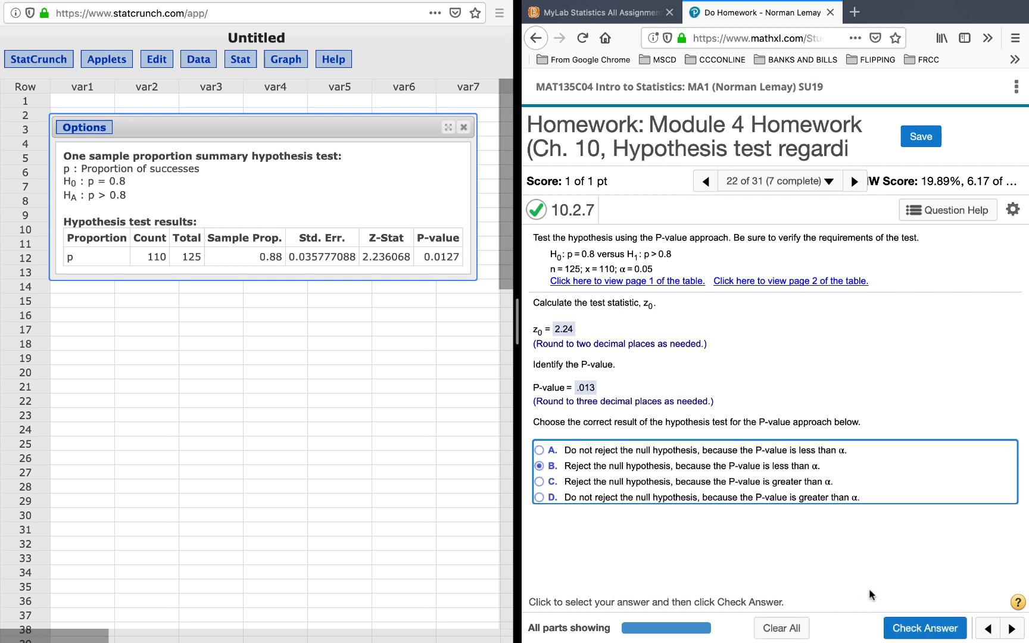
{"action": "left_click", "coordinate": [928, 631]}
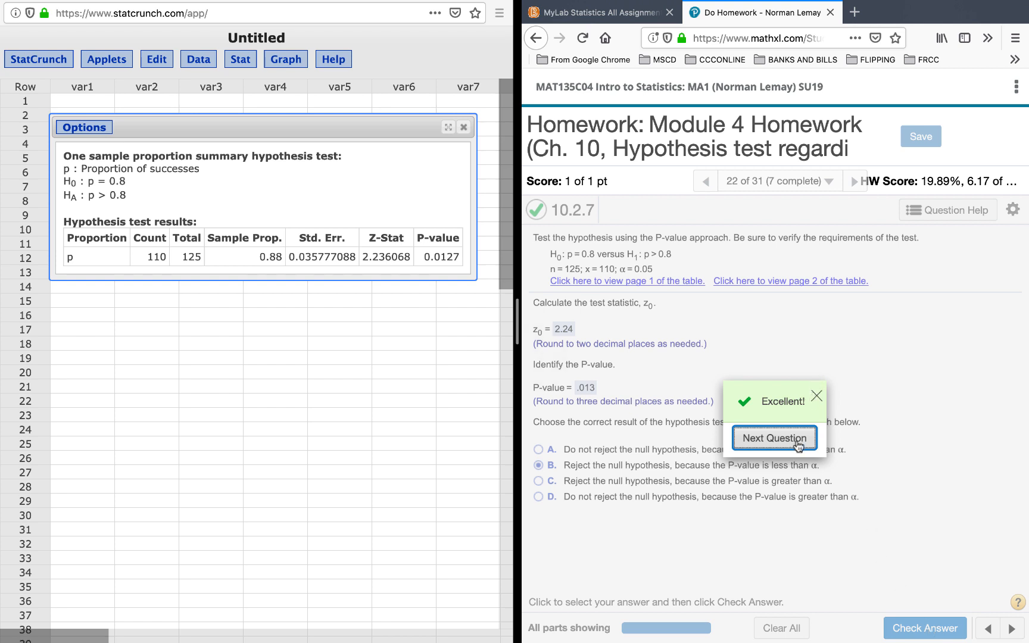
{"action": "left_click", "coordinate": [774, 441]}
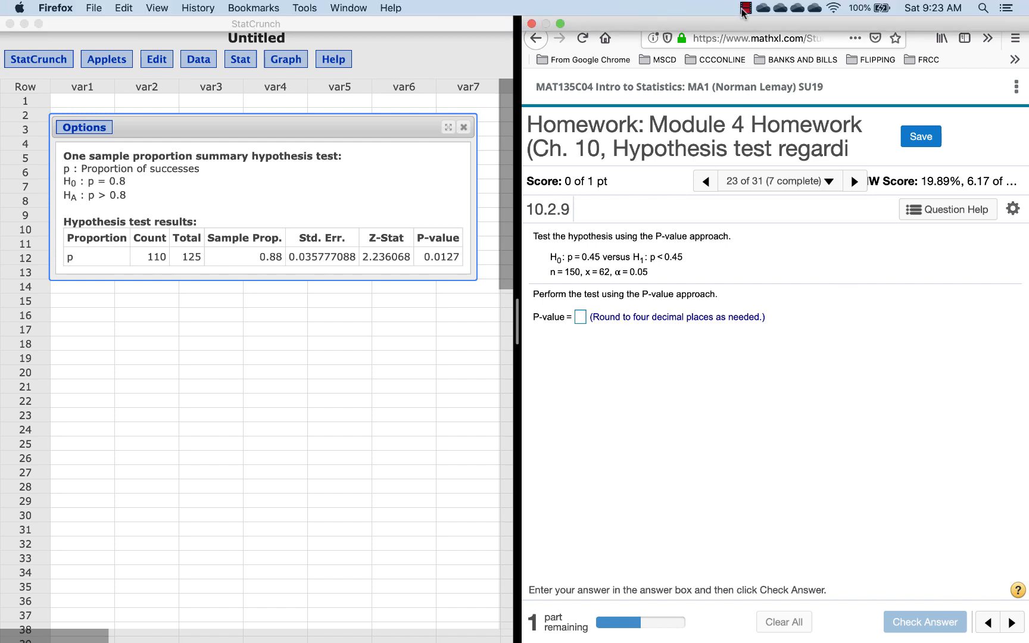
{"action": "left_click", "coordinate": [745, 7]}
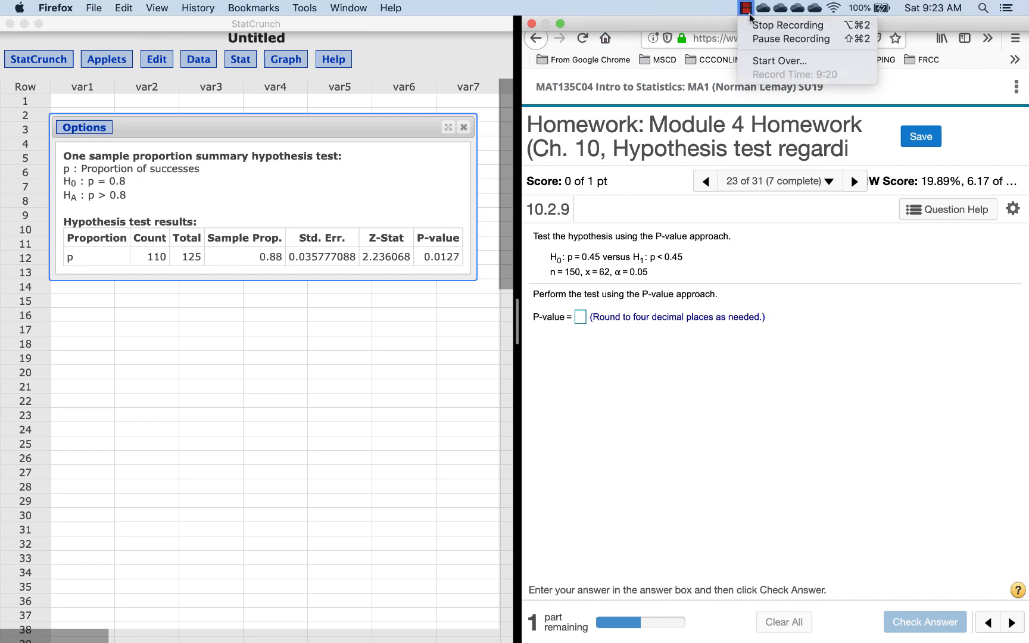